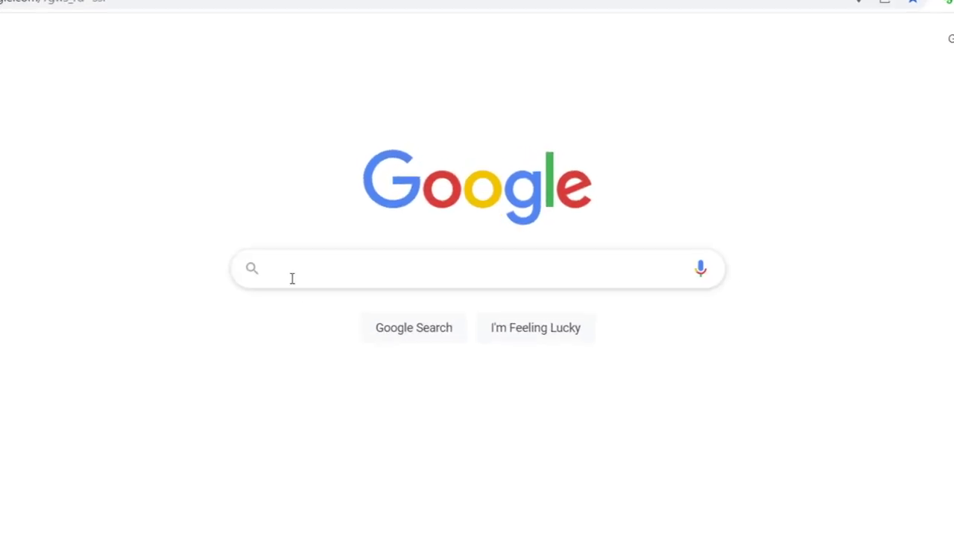
# - Search Google for "download microsoft powertoys" and open the Install PowerToys page on Microsoft Docs
pyautogui.click(280, 294)
pyautogui.write('downl')
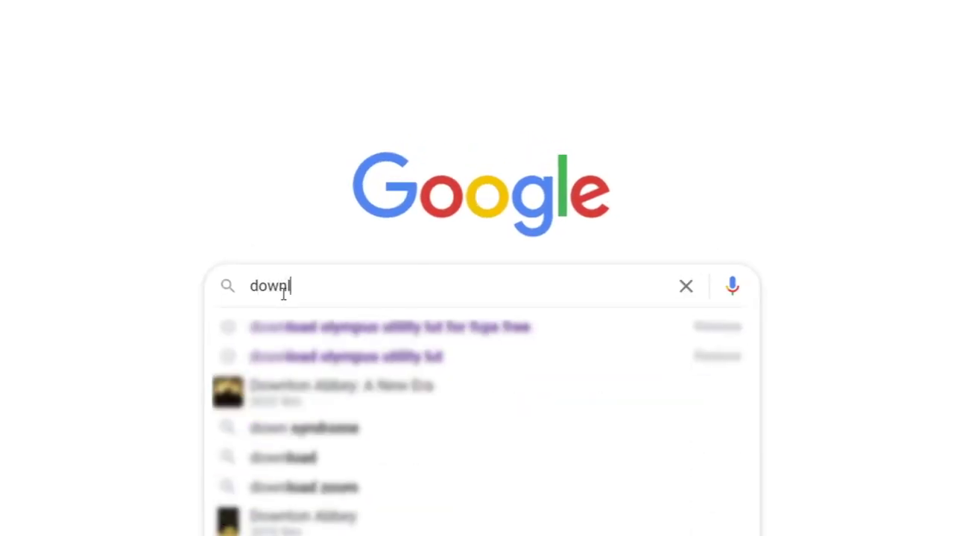
pyautogui.write('oad microsoft powertoys')
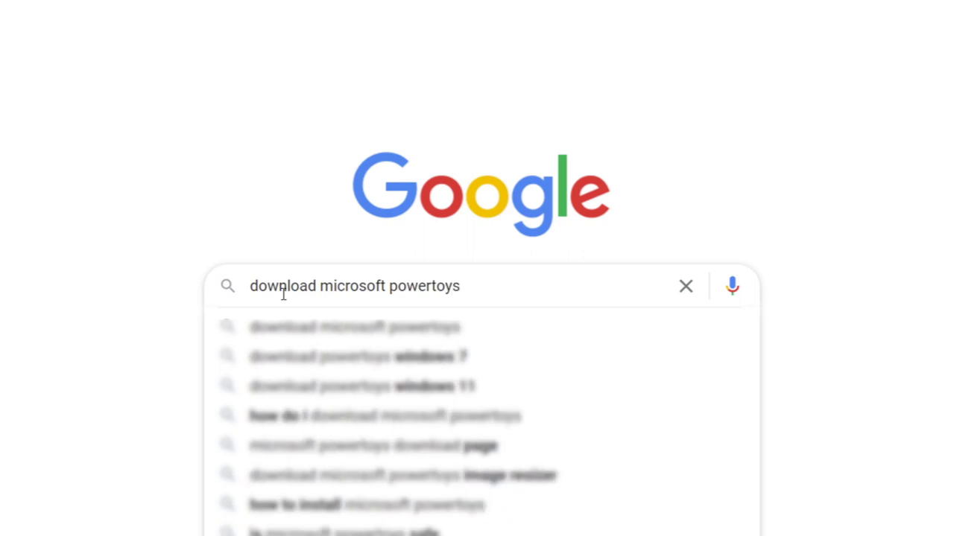
pyautogui.press('Return')
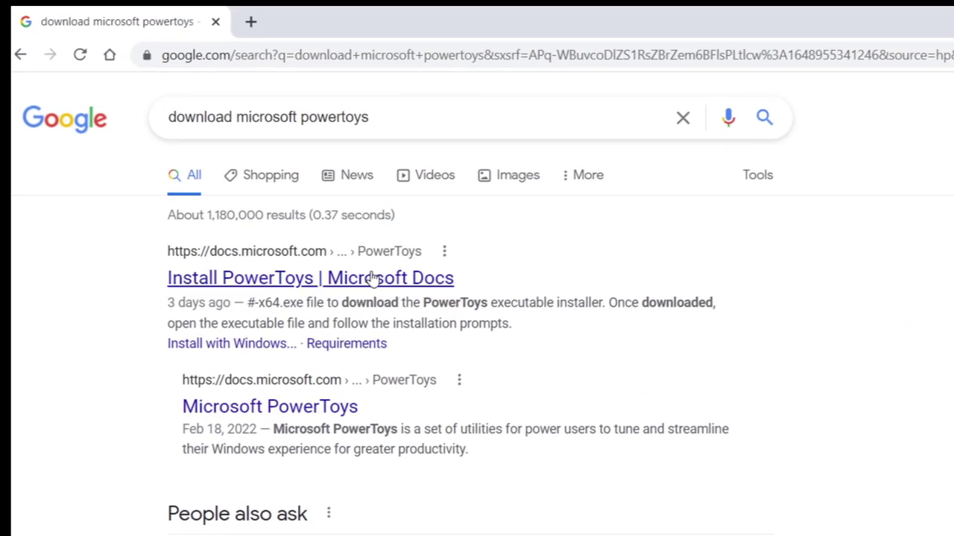
pyautogui.click(369, 278)
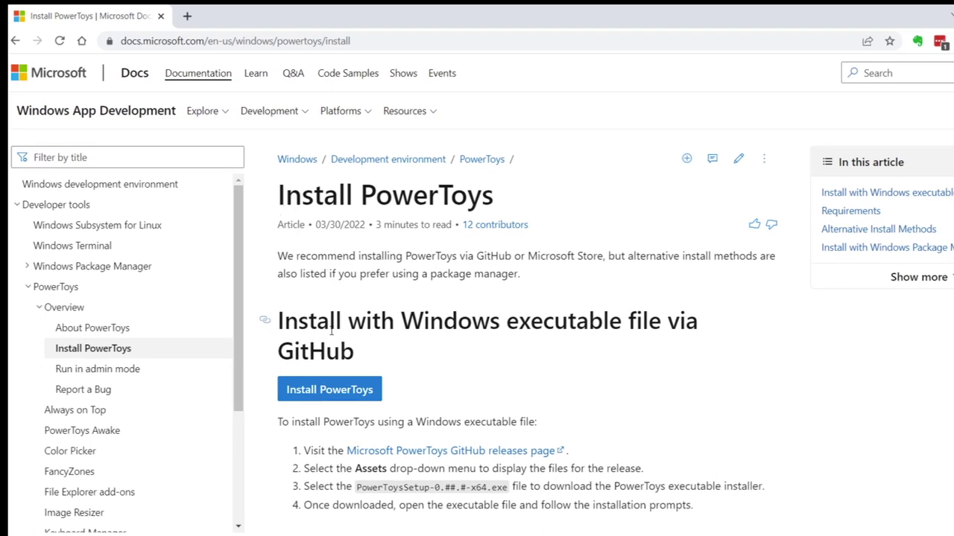
# - Download the PowerToysSetup-0.57.0-x64.exe installer from the v0.57.0 release assets on GitHub and open its download options
pyautogui.click(325, 390)
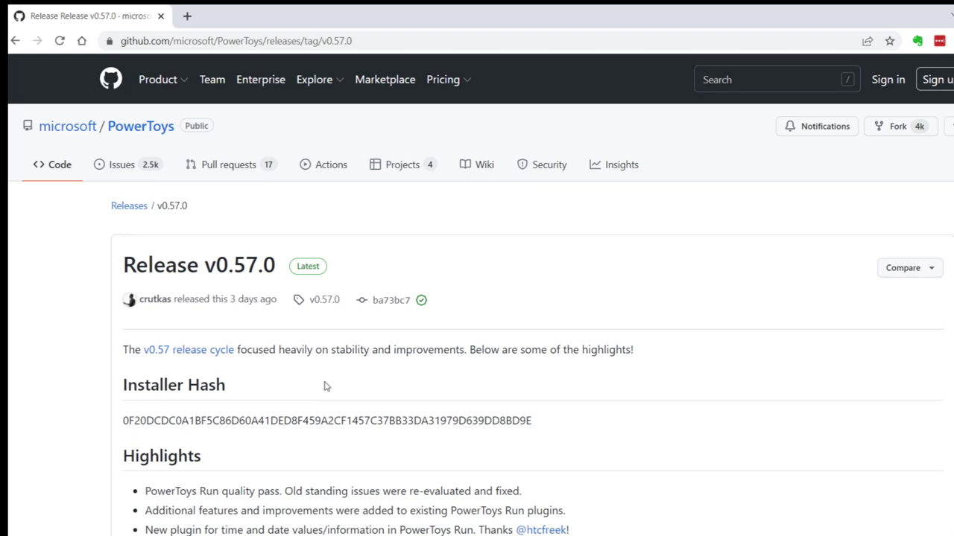
pyautogui.scroll(-10, 325, 385)
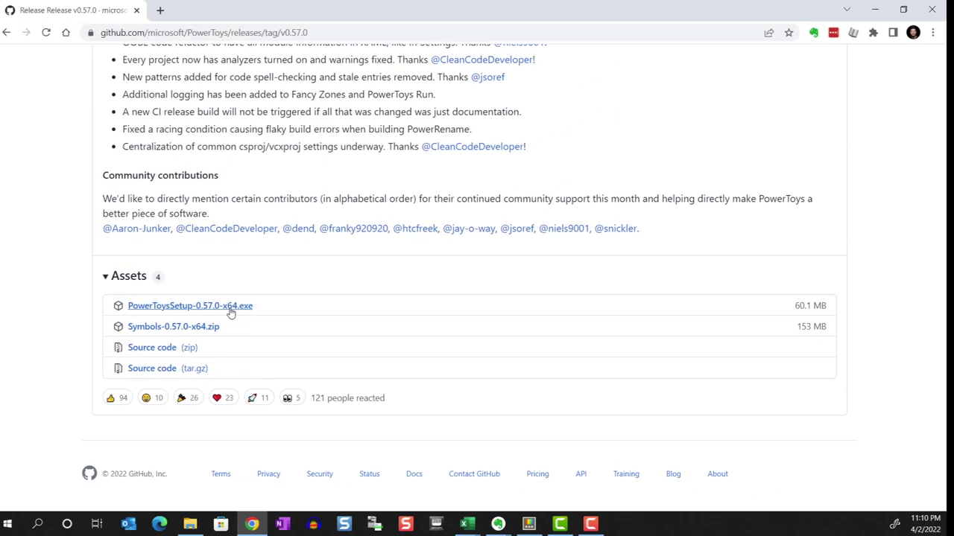
pyautogui.click(230, 310)
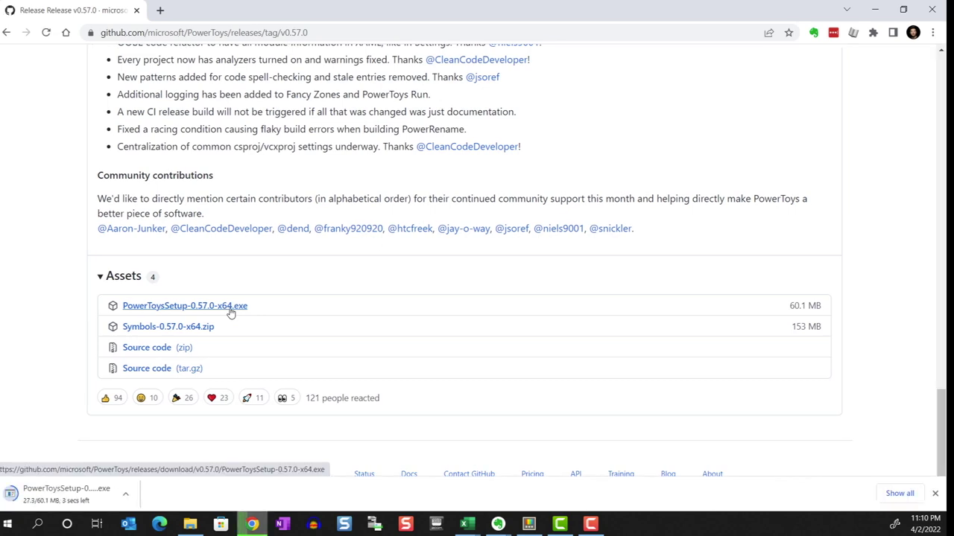
pyautogui.click(127, 495)
pyautogui.click(179, 418)
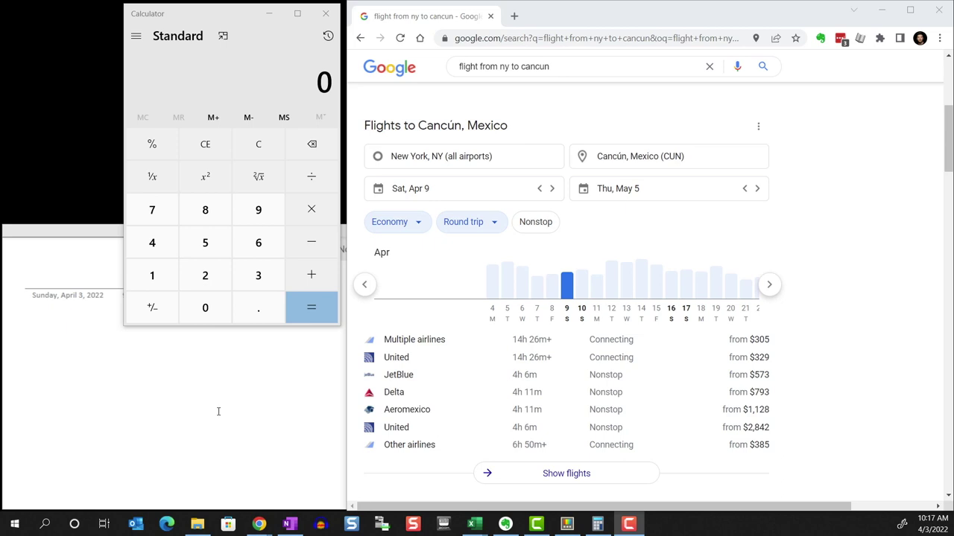
# - Multiply the Delta fare of 793 by 4 in Calculator
pyautogui.click(227, 88)
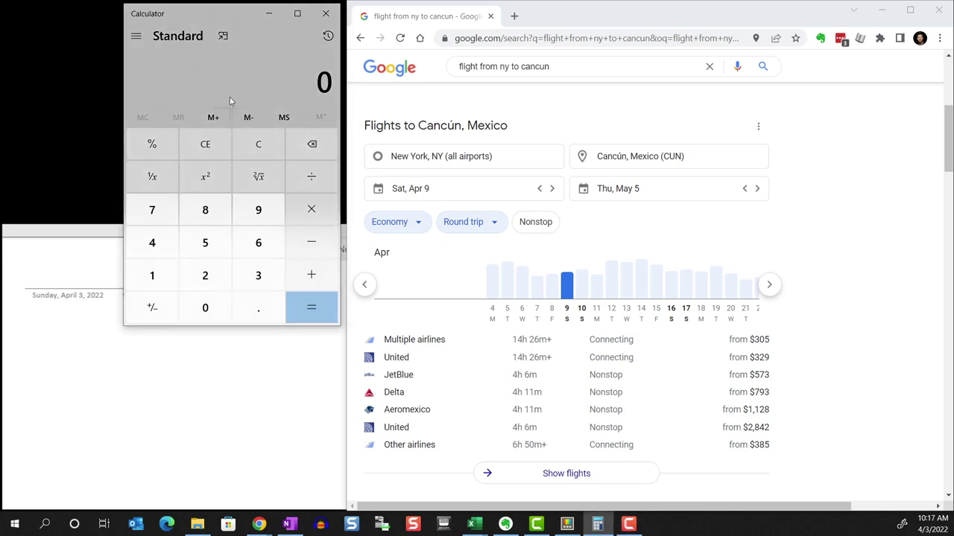
pyautogui.write('793')
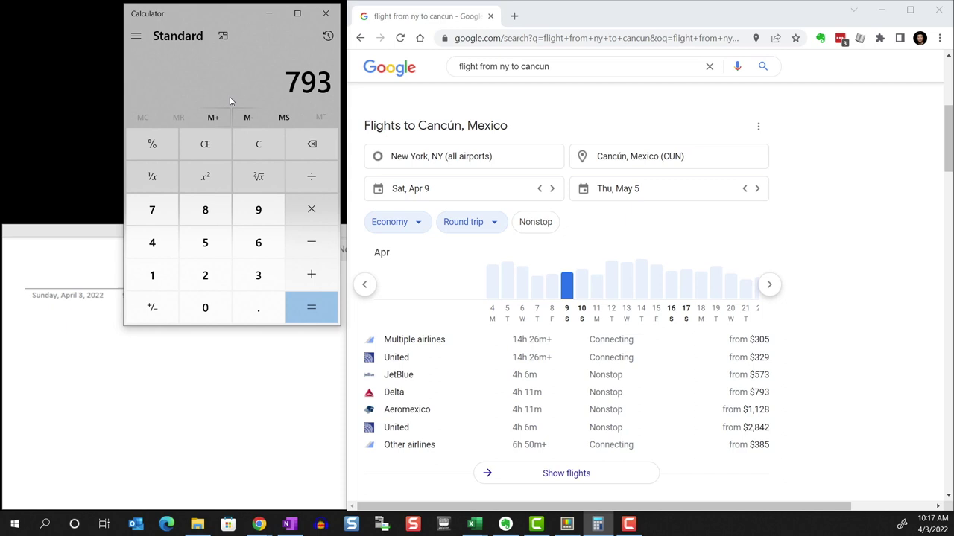
pyautogui.press('*')
pyautogui.write('4')
pyautogui.press('Return')
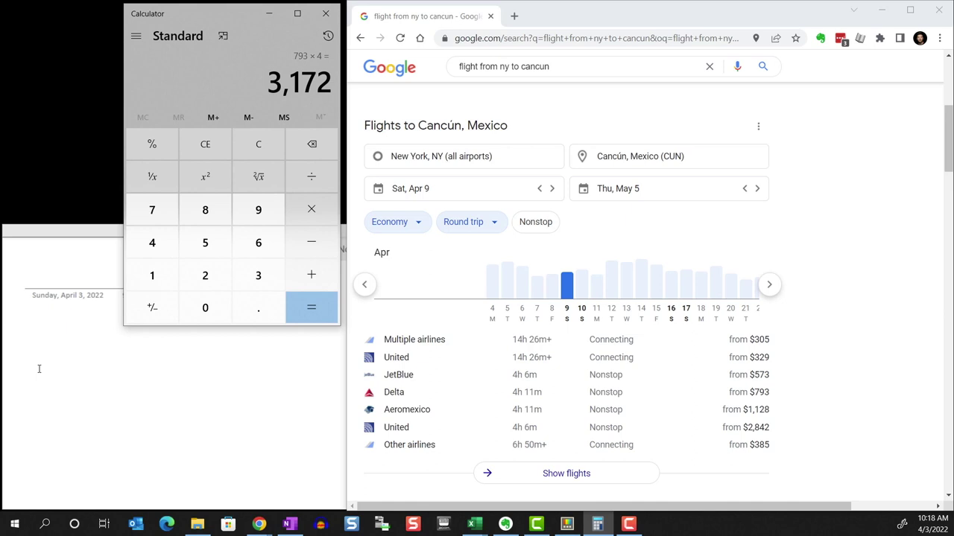
# - Write "Delta $3172" on the blank OneNote page
pyautogui.click(39, 369)
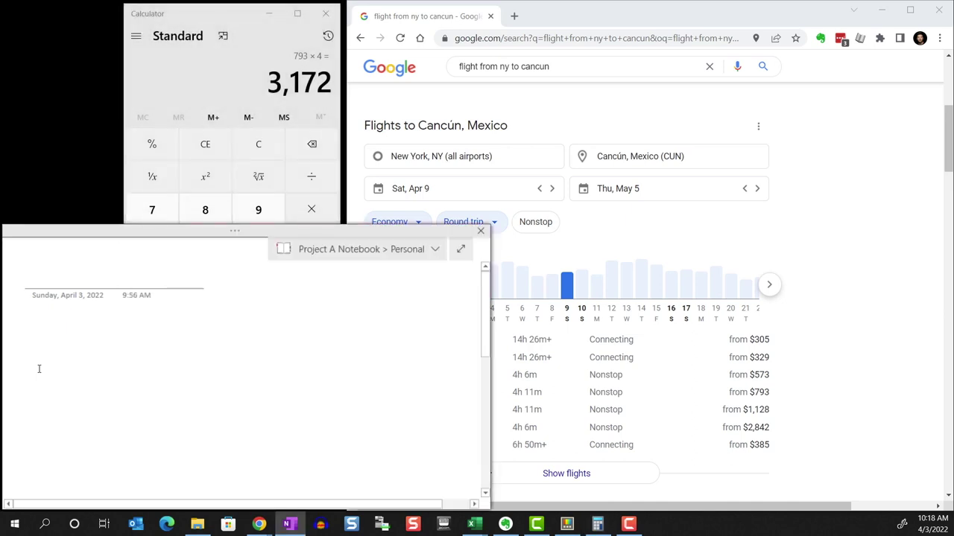
pyautogui.write('Delta')
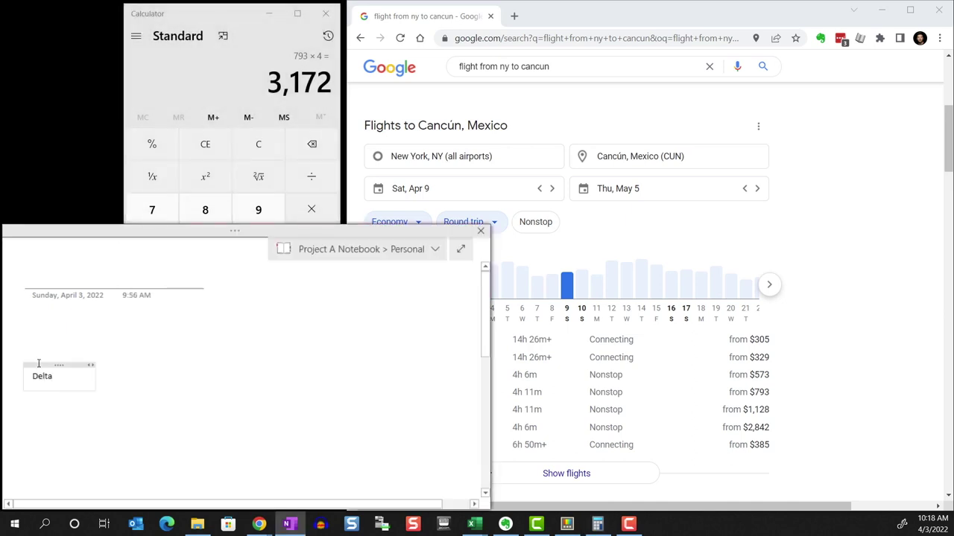
pyautogui.write(' $3172')
# - Pin the Chrome window with the flight prices always on top, and multiply the JetBlue fare of 573 by 4 in Calculator
pyautogui.click(825, 303)
pyautogui.press('ctrl+super+t')
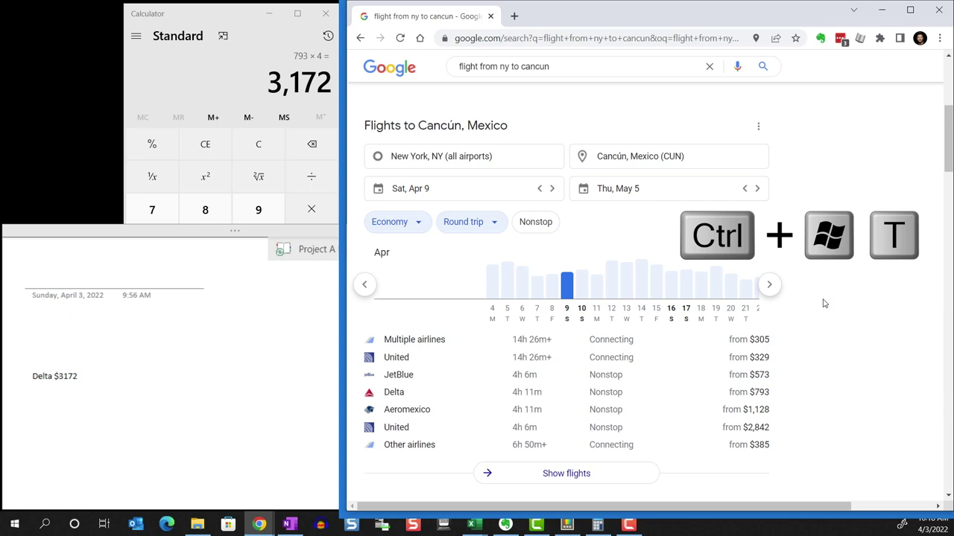
pyautogui.click(266, 149)
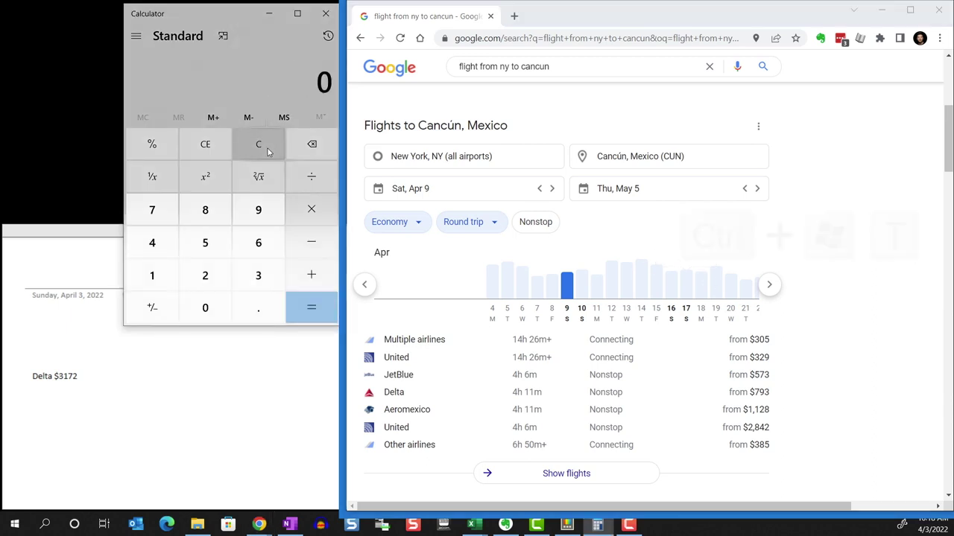
pyautogui.write('573*4')
pyautogui.press('Return')
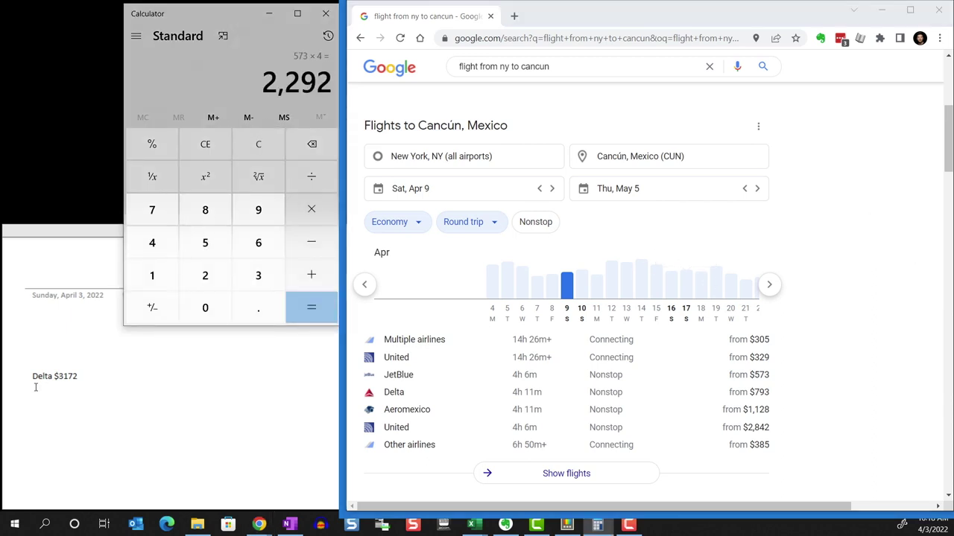
# - Add the line "JetBlue $2292" below the Delta entry in the OneNote note
pyautogui.click(83, 378)
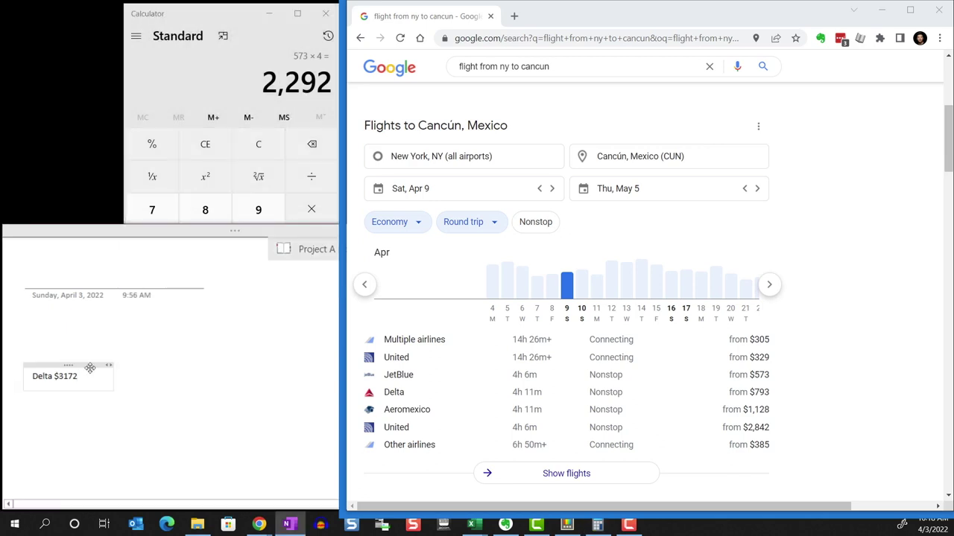
pyautogui.press('Return')
pyautogui.write('JetBlue')
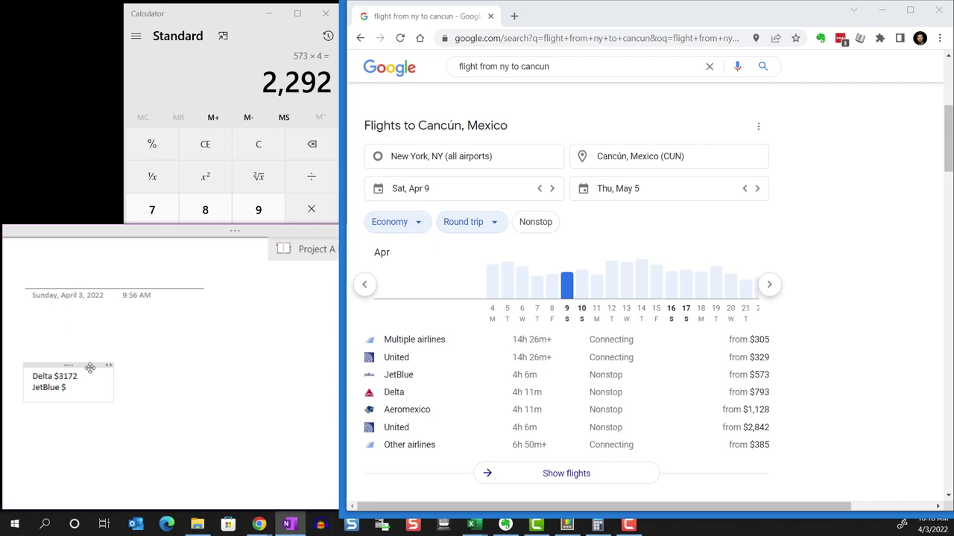
pyautogui.write(' $2292')
# - Pin the Calculator window always on top and multiply the United fare of 329 by 4
pyautogui.click(198, 66)
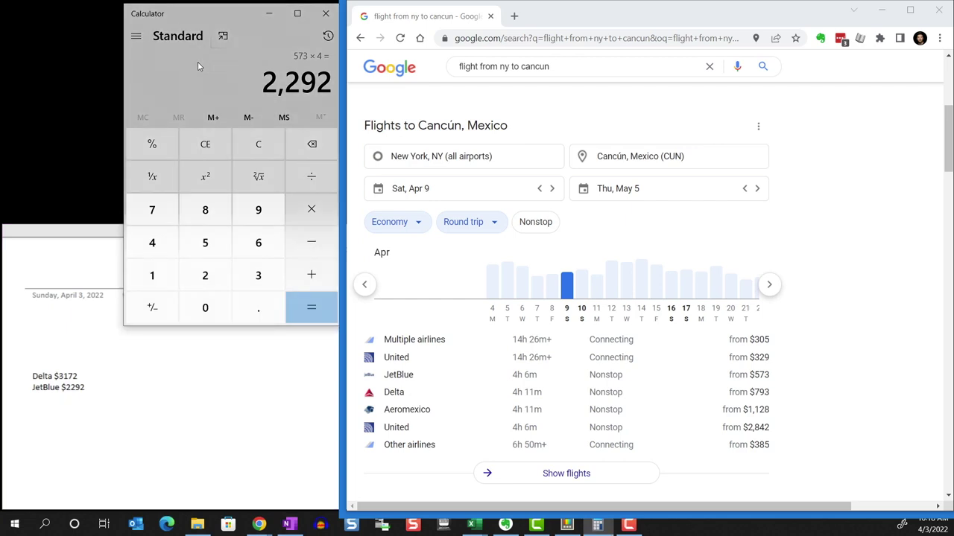
pyautogui.press('ctrl+super+t')
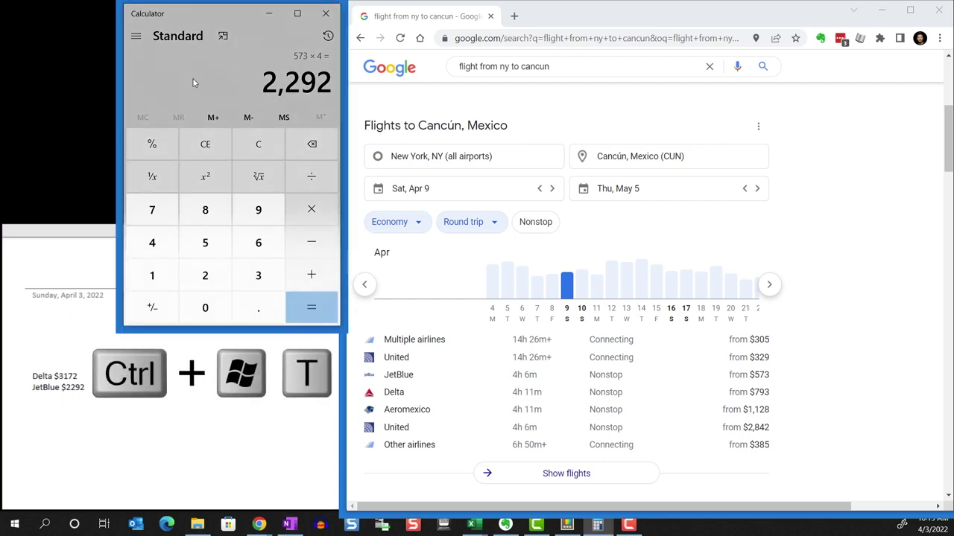
pyautogui.click(261, 152)
pyautogui.write('329*4=')
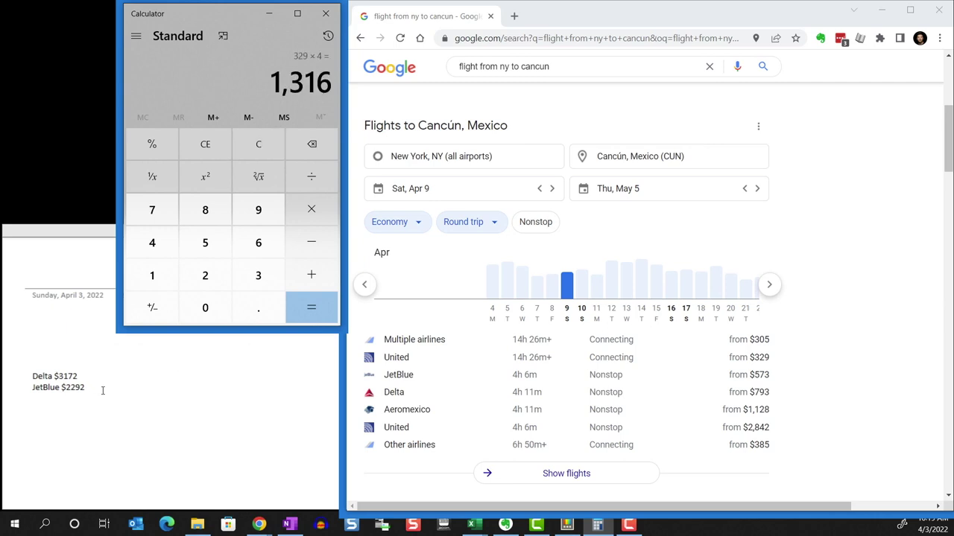
# - Add the line "United $1316" below the JetBlue entry in the OneNote note
pyautogui.click(103, 391)
pyautogui.press('Return')
pyautogui.write('United $1316')
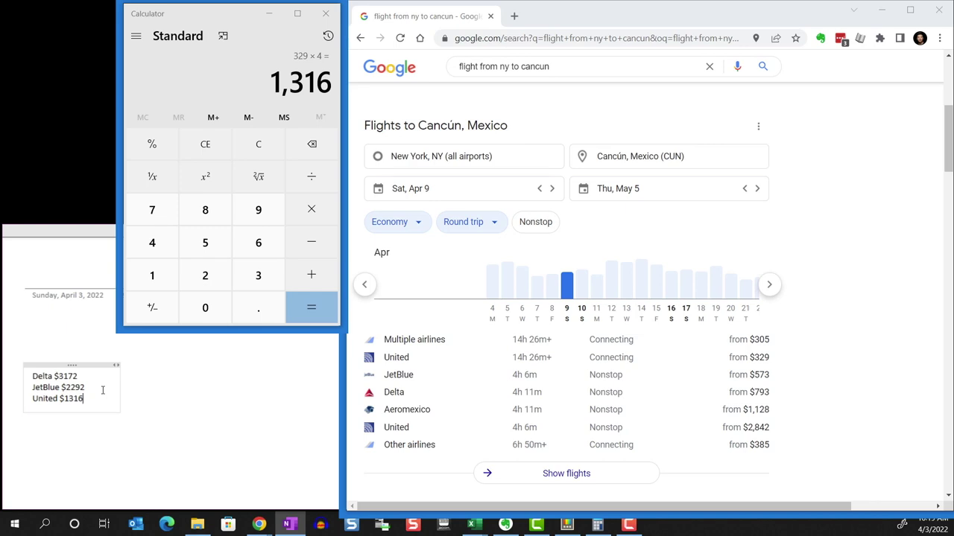
# - Unpin both the Chrome window and the Calculator window from always on top
pyautogui.click(807, 249)
pyautogui.press('ctrl+super+t')
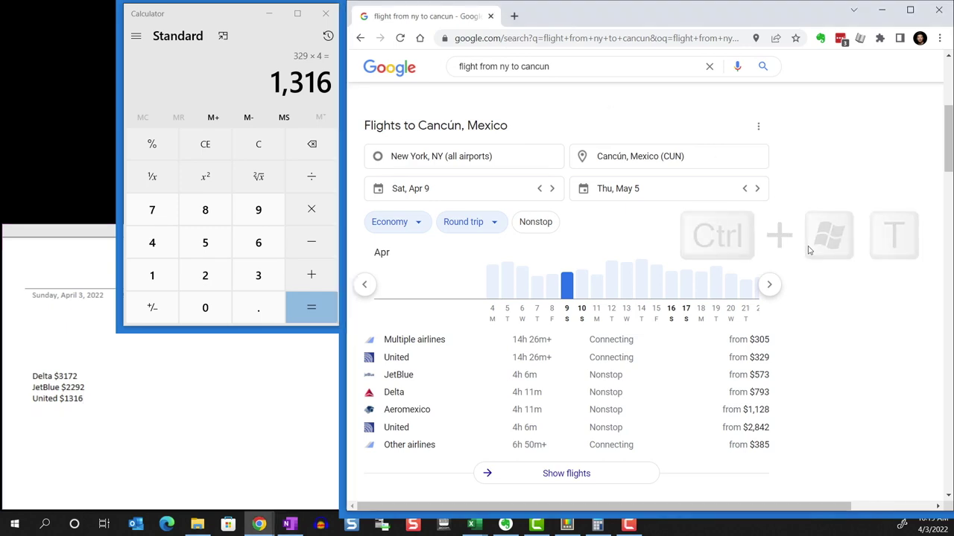
pyautogui.click(177, 74)
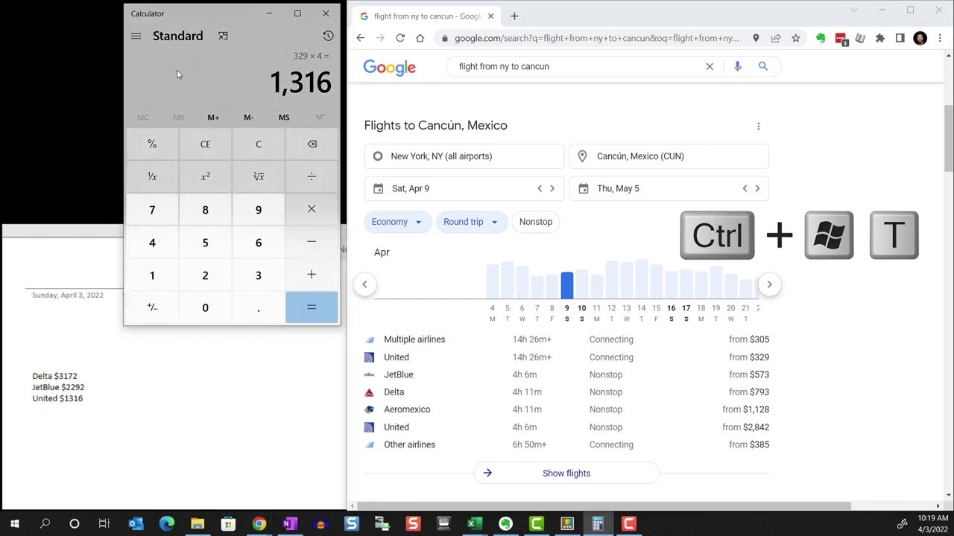
# - Snap Calculator to the upper-left quarter of the desktop and place the OneNote window directly below it
pyautogui.press('super+Left')
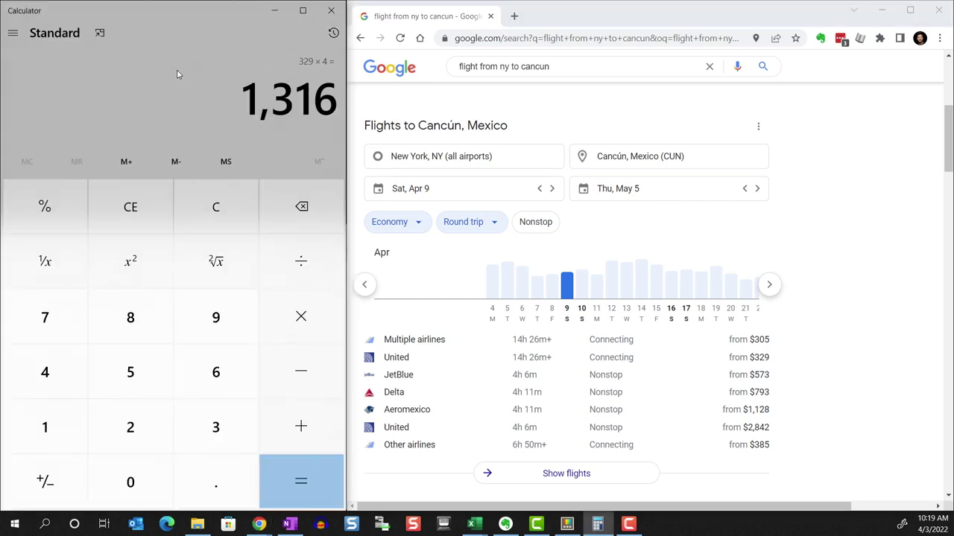
pyautogui.press('super+Up')
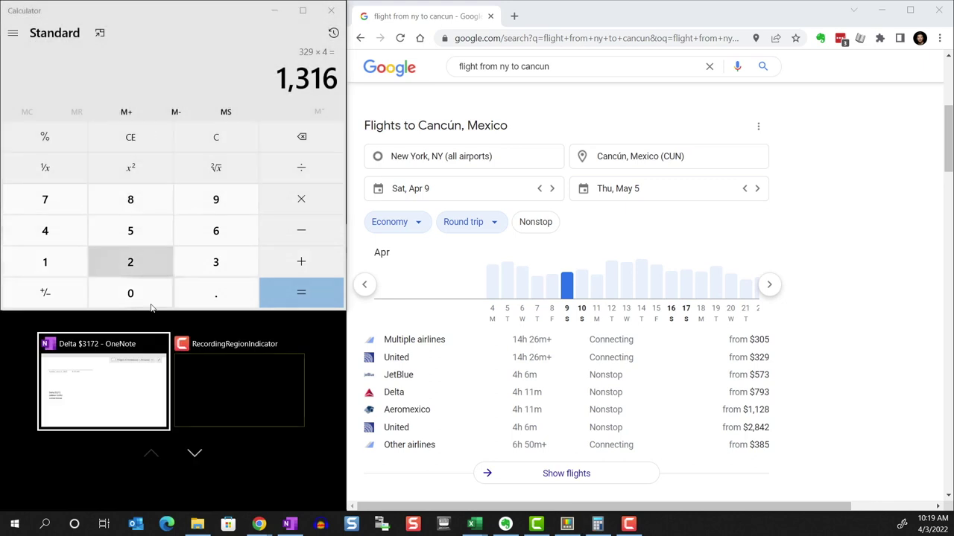
pyautogui.click(105, 383)
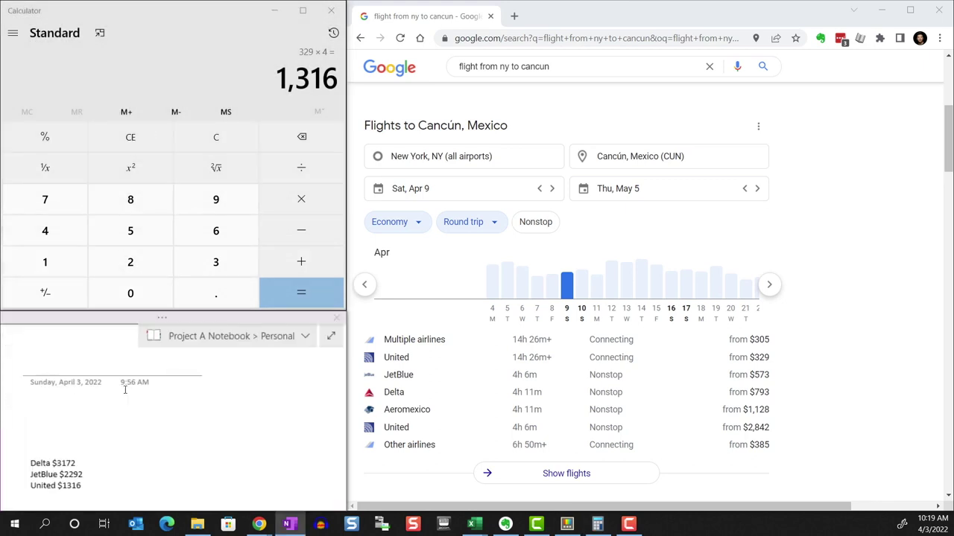
pyautogui.click(860, 315)
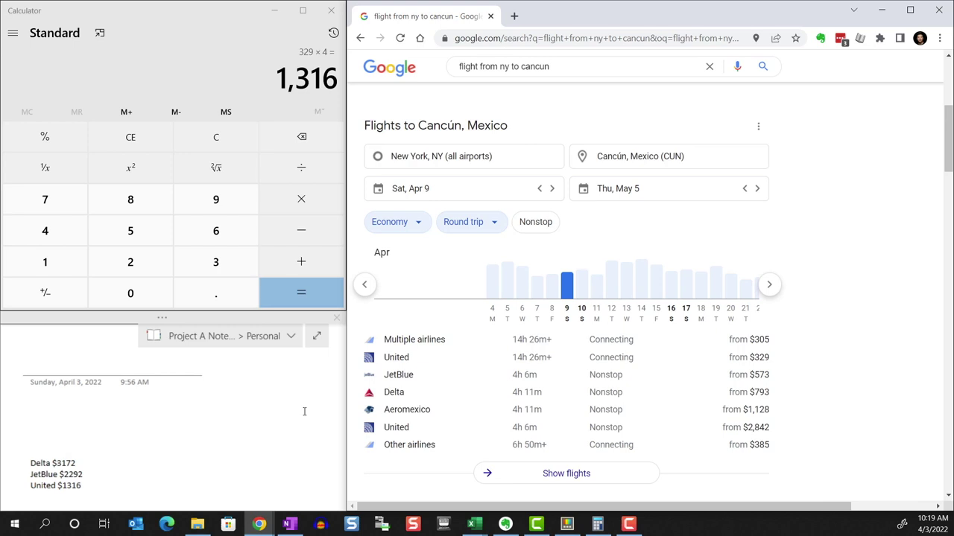
pyautogui.scroll(-3, 304, 411)
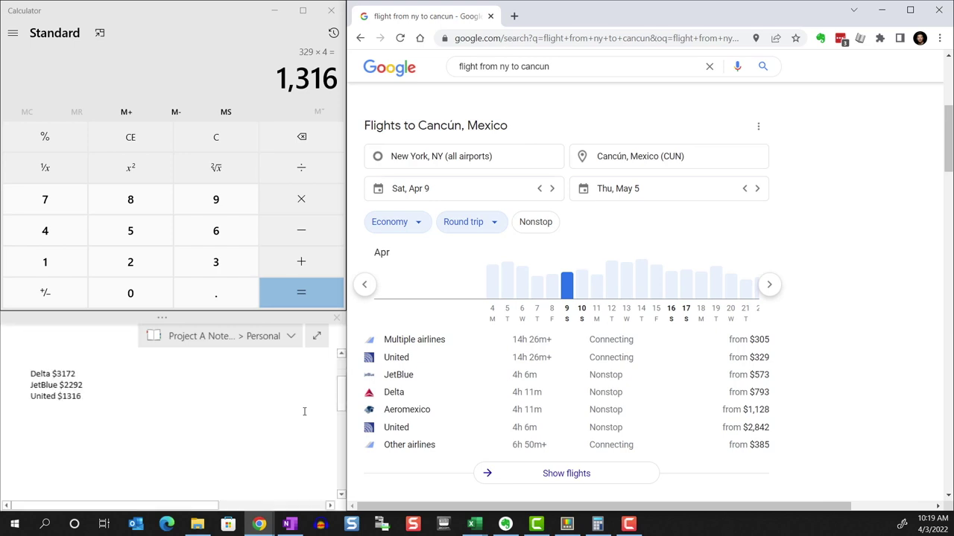
pyautogui.scroll(3, 304, 411)
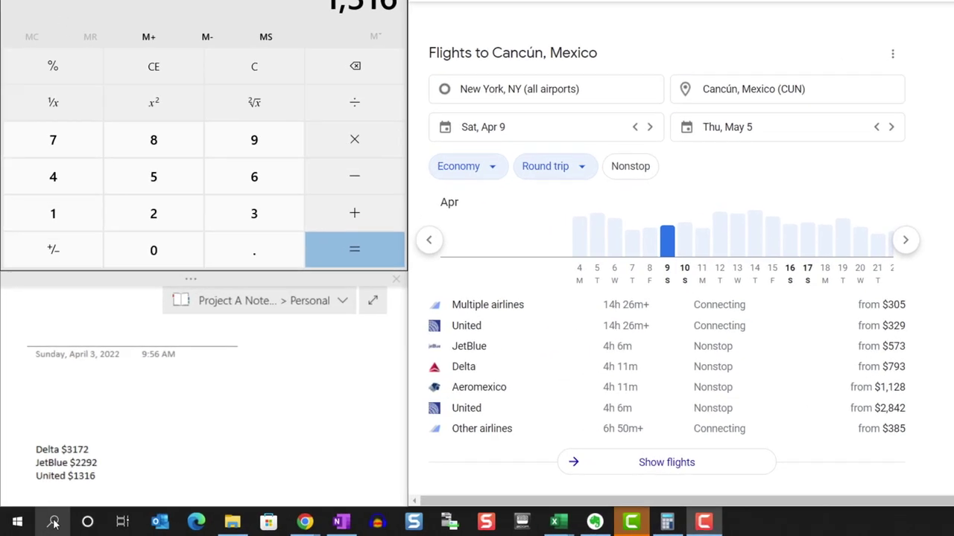
# - Launch PowerToys (Preview) and show the Always On Top settings in a maximized window
pyautogui.click(46, 522)
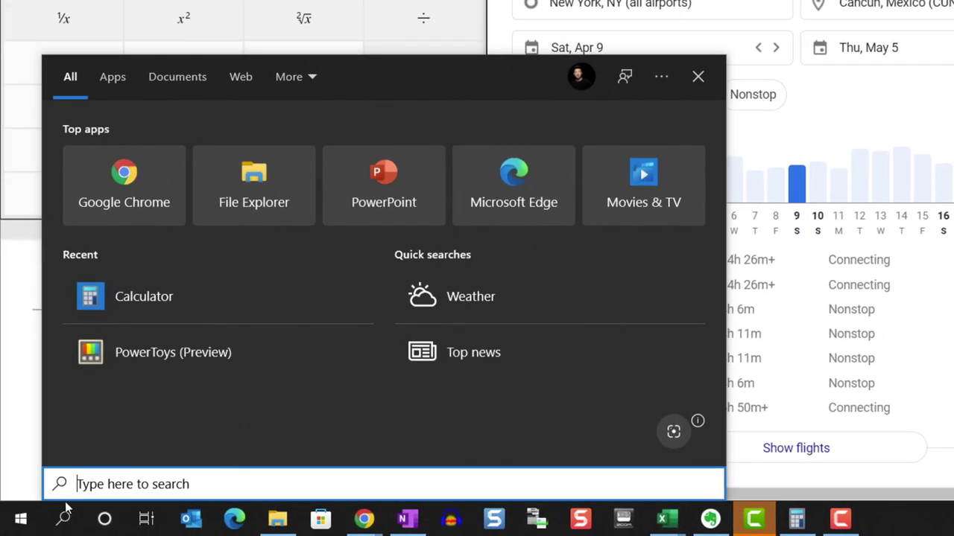
pyautogui.write('powertoys')
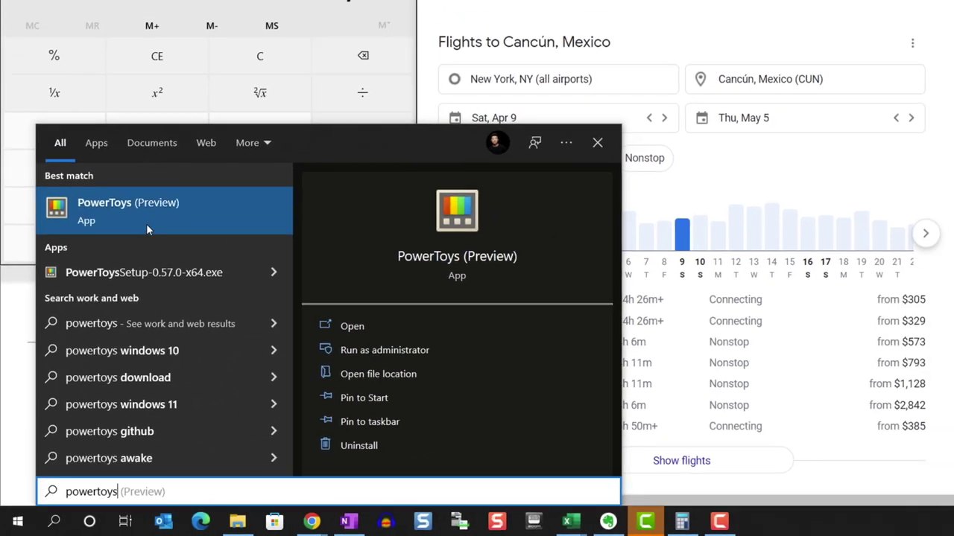
pyautogui.press('Return')
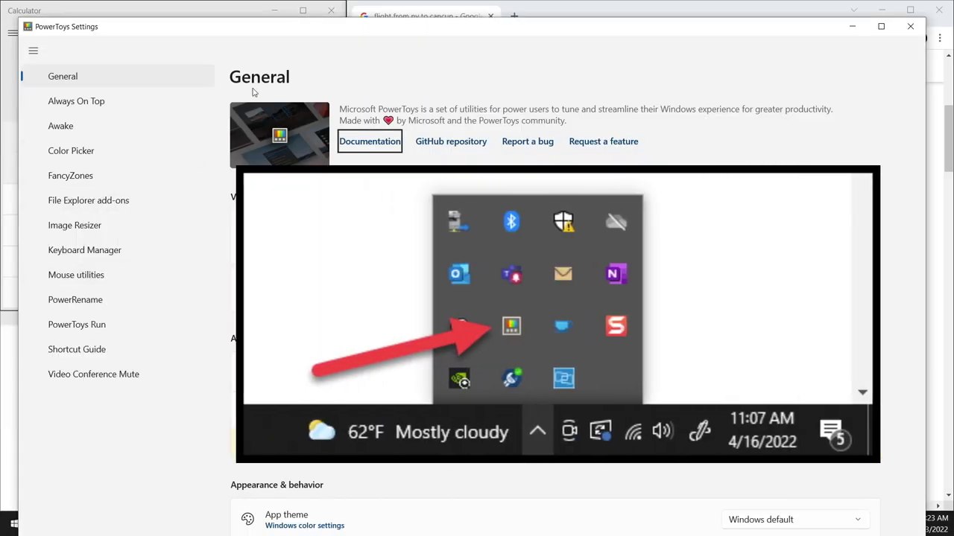
pyautogui.doubleClick(270, 30)
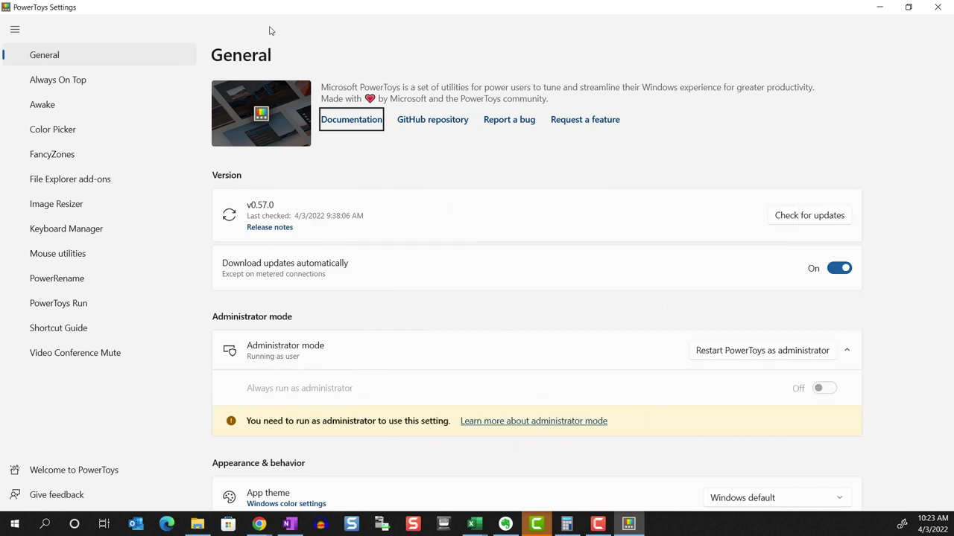
pyautogui.click(67, 83)
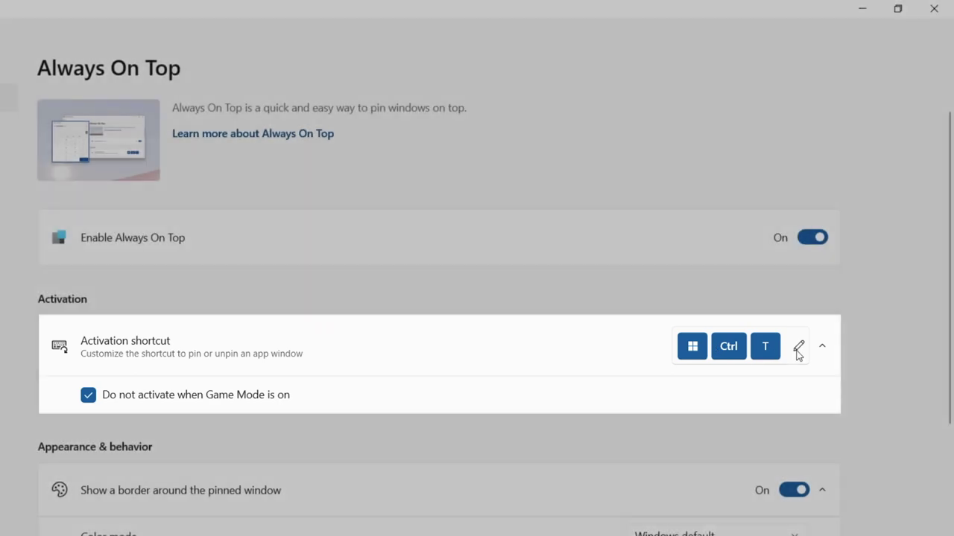
# - Open the Always On Top activation shortcut for editing and close it without changing the key combination
pyautogui.click(797, 349)
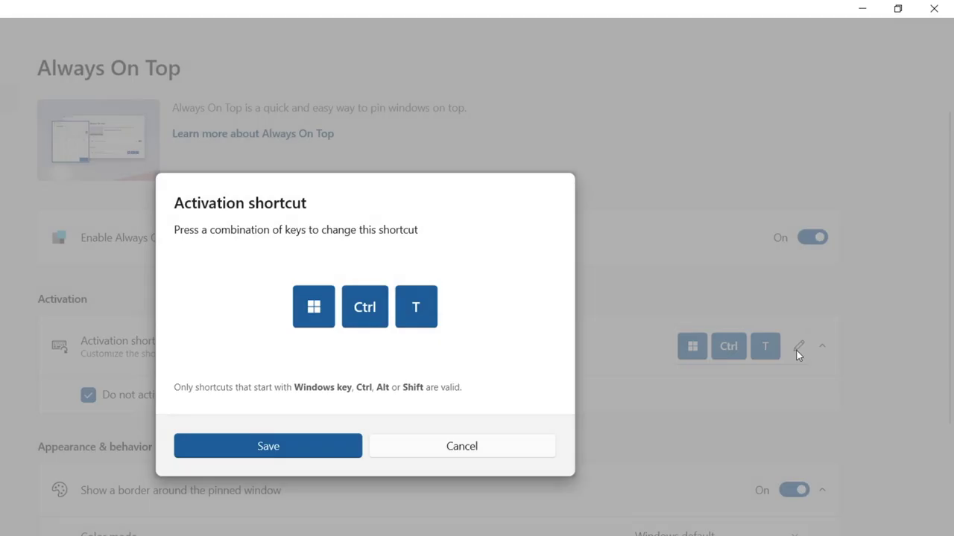
pyautogui.click(523, 447)
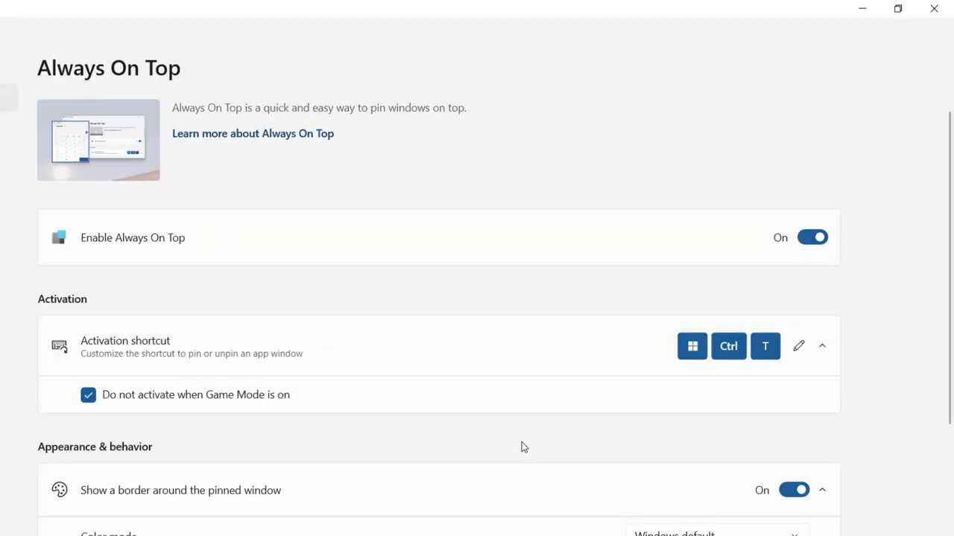
# - Try the Custom color mode for the pinned-window border, look at its color option, and return the mode to Windows default
pyautogui.scroll(-3, 522, 441)
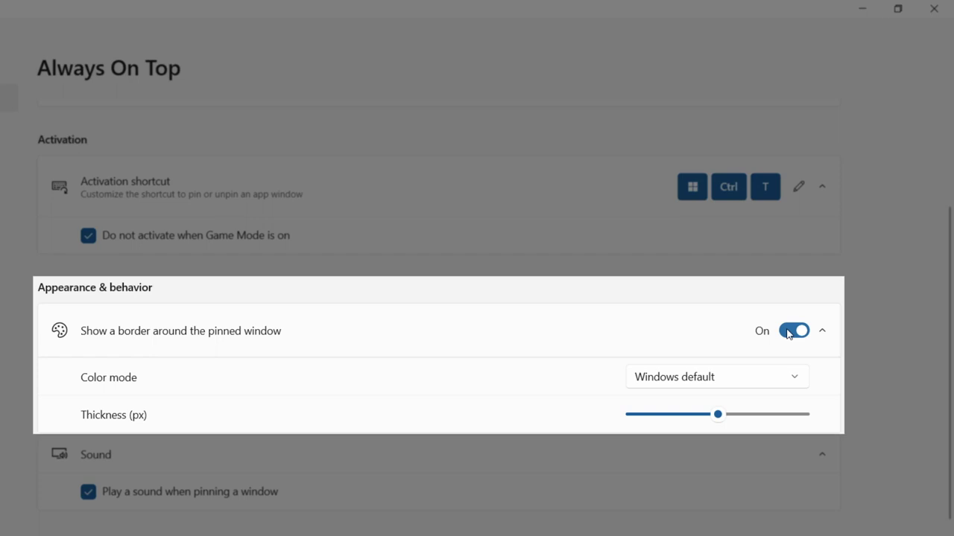
pyautogui.click(773, 377)
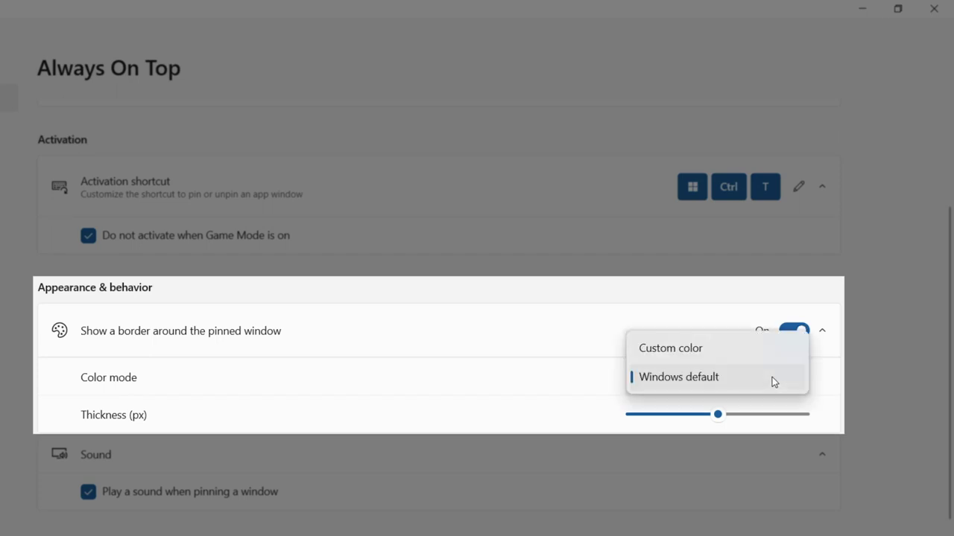
pyautogui.click(760, 356)
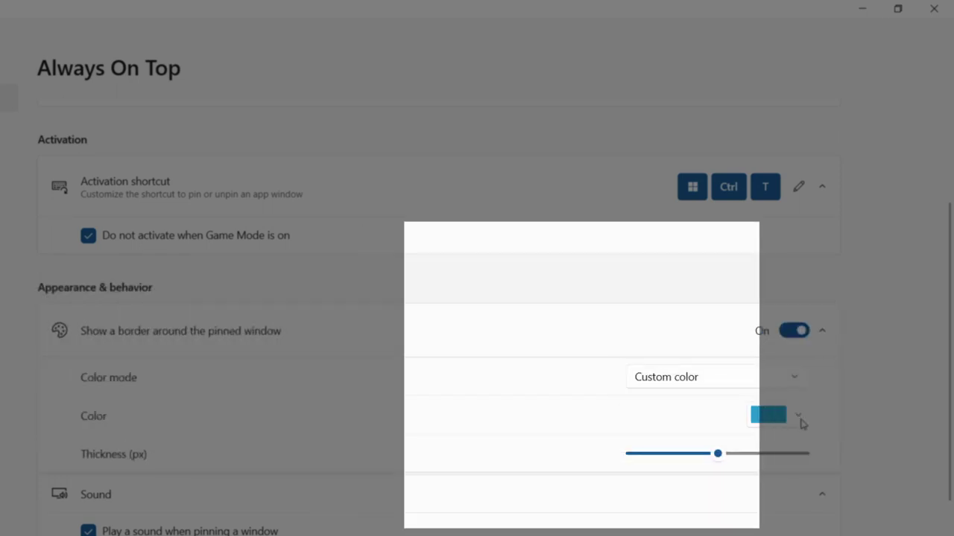
pyautogui.click(798, 415)
pyautogui.click(777, 399)
pyautogui.click(767, 386)
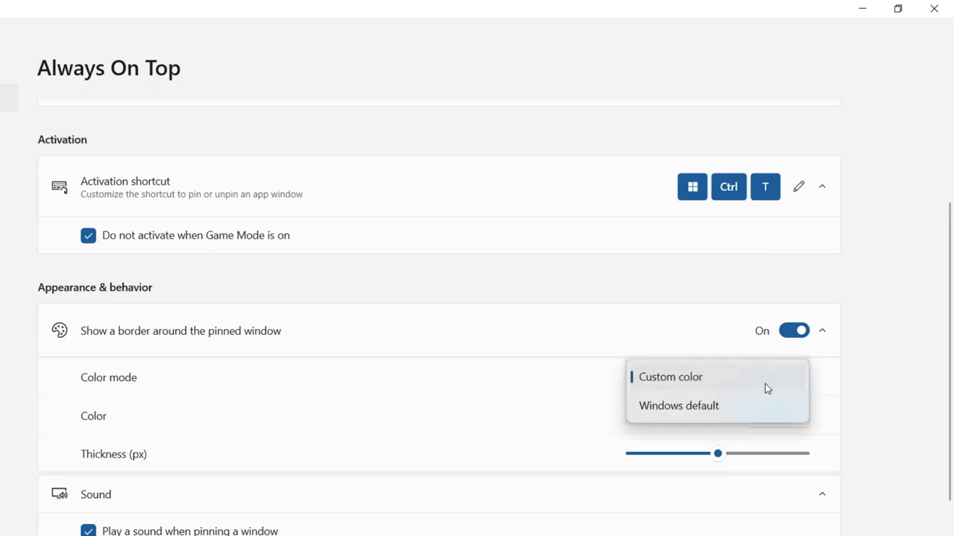
pyautogui.click(727, 406)
# - Review the Sound and Excluded apps settings of Always On Top
pyautogui.scroll(-2, 589, 491)
pyautogui.scroll(-1, 589, 492)
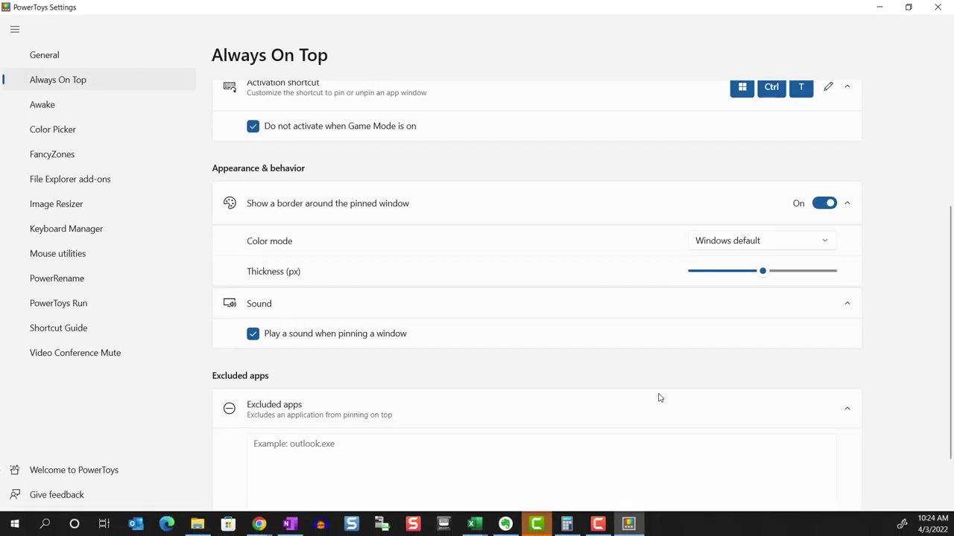
pyautogui.scroll(-2, 659, 398)
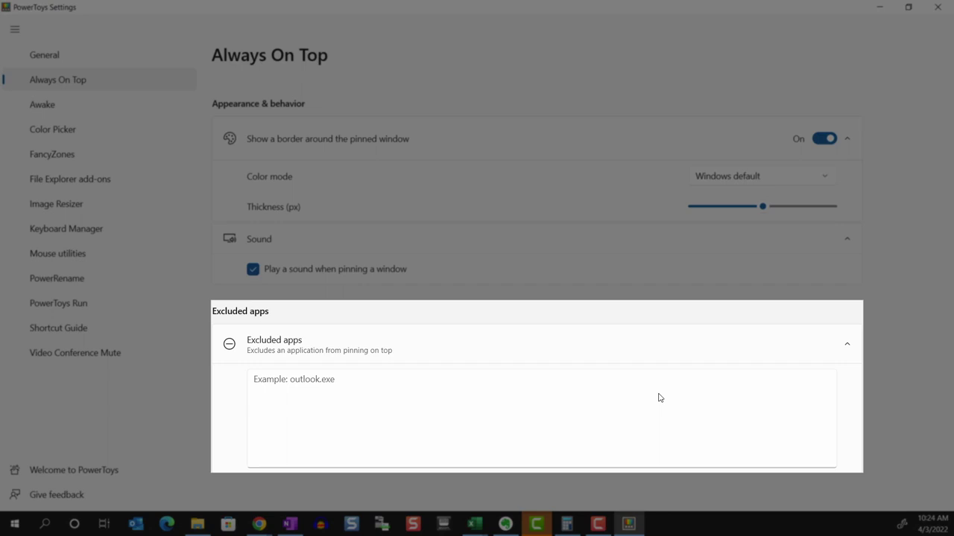
pyautogui.click(659, 394)
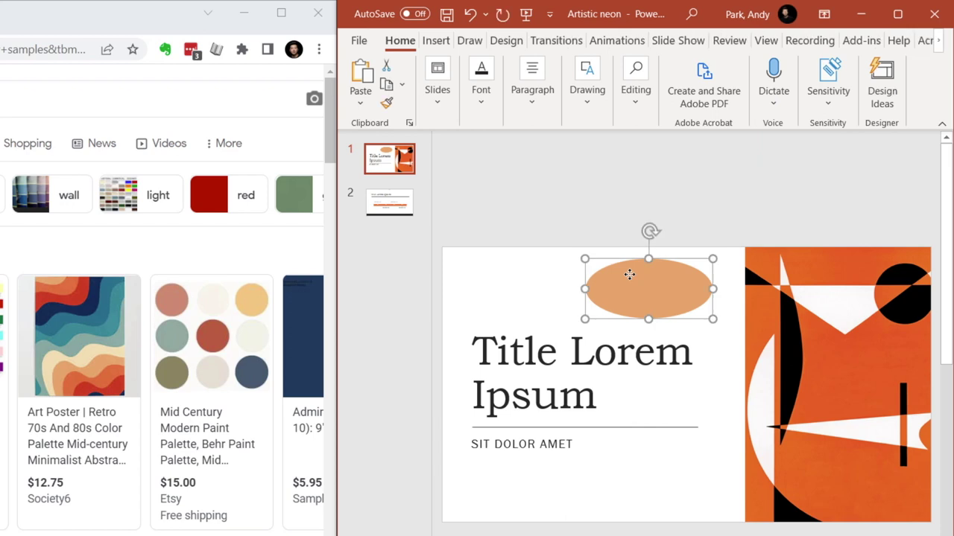
# - Try to sample a fill color for the orange ellipse on the title slide with PowerPoint's Eyedropper
pyautogui.rightClick(630, 272)
pyautogui.click(693, 147)
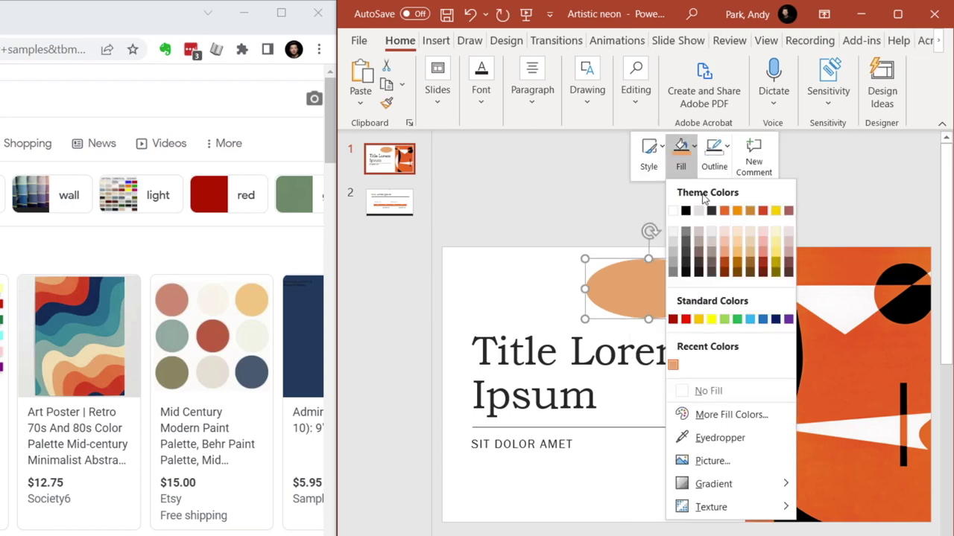
pyautogui.click(734, 446)
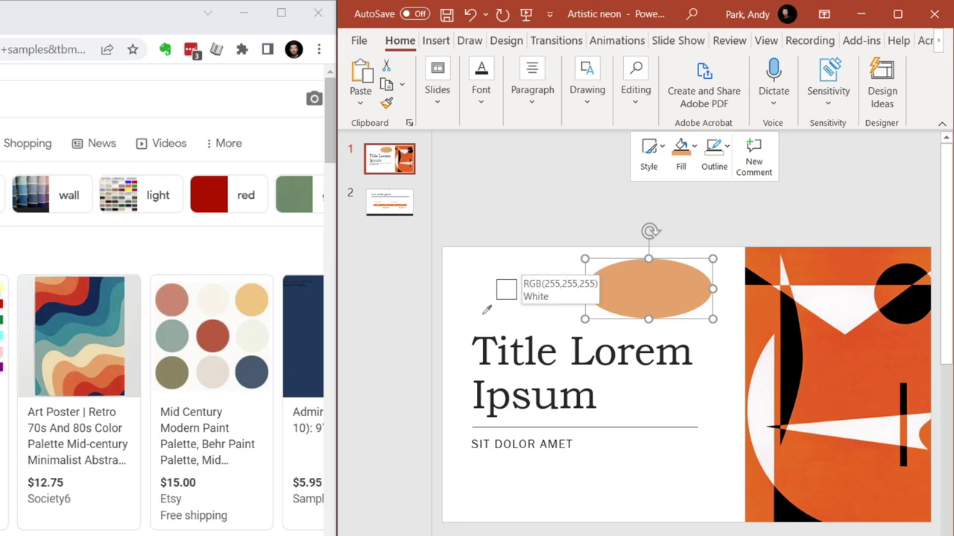
pyautogui.press('Escape')
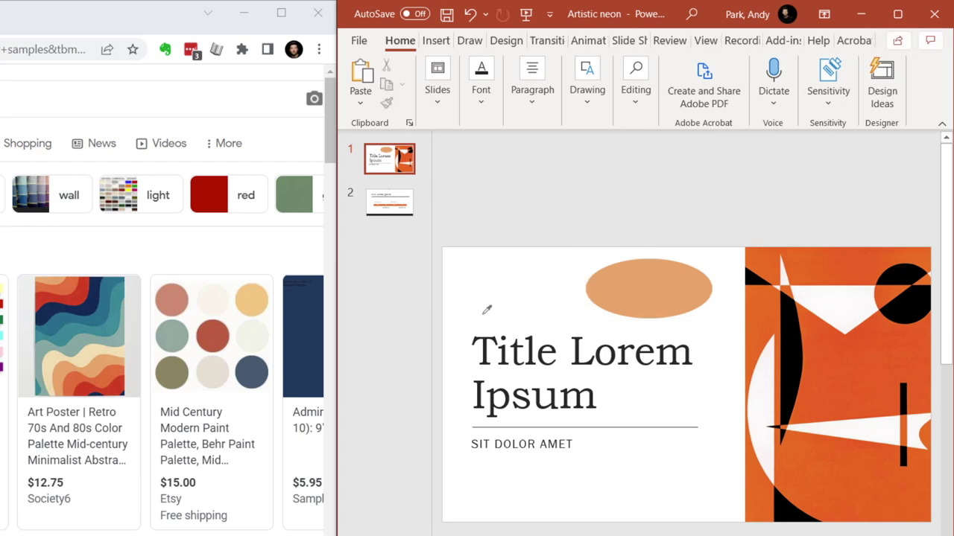
# - Sample the dark blue circle in the Mid Century palette image with PowerToys Color Picker and copy its HEX value 455a6f
pyautogui.press('shift+super+c')
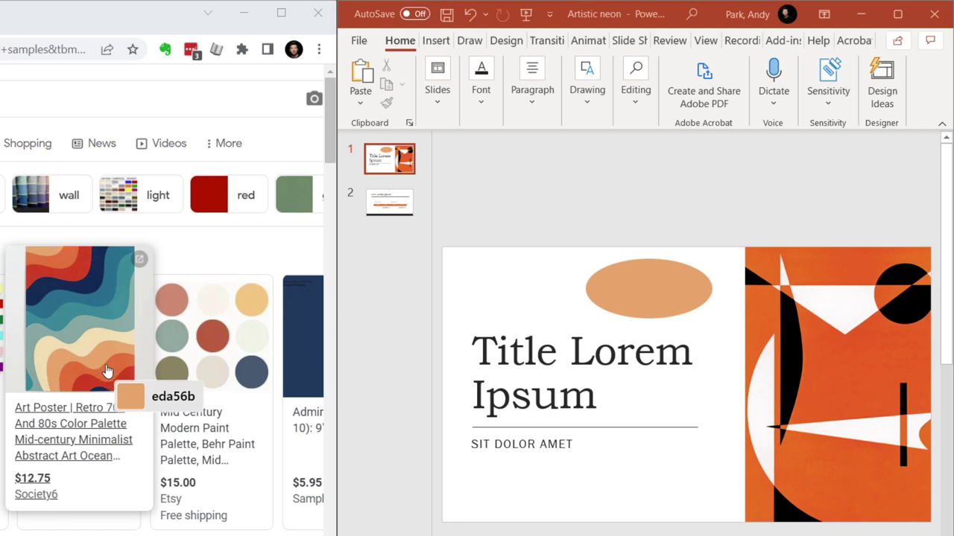
pyautogui.click(253, 372)
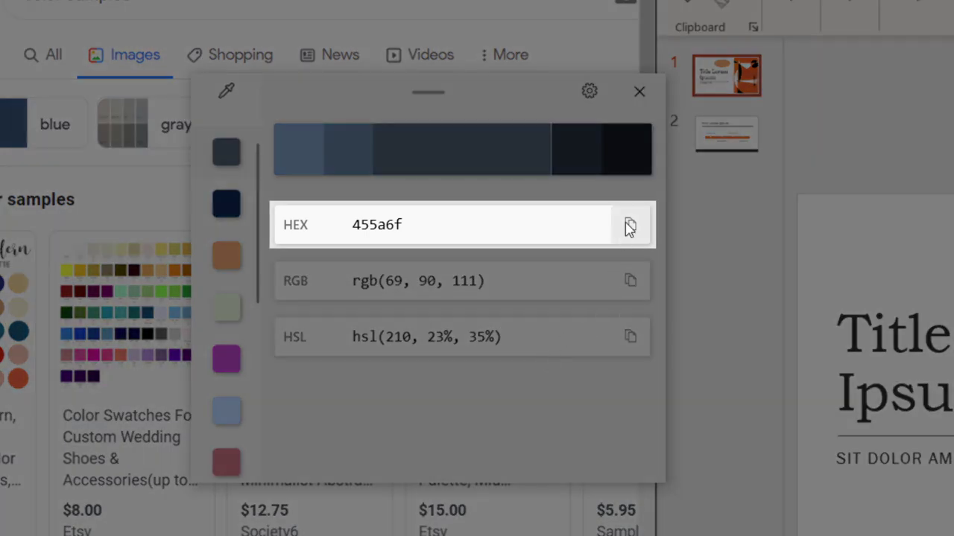
pyautogui.click(630, 227)
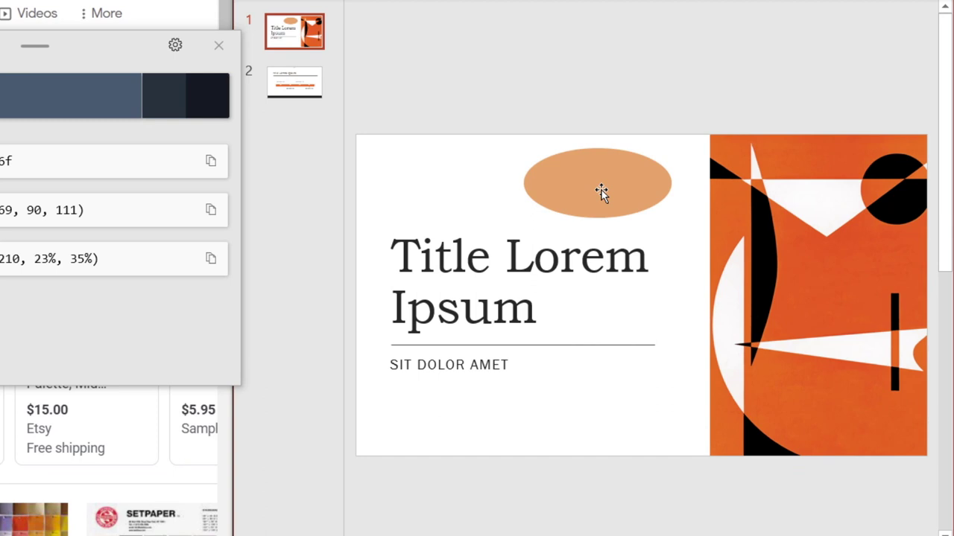
# - Set the title slide ellipse's fill to the copied HEX color 455a6f as a custom color and deselect the ellipse
pyautogui.click(602, 190)
pyautogui.rightClick(564, 191)
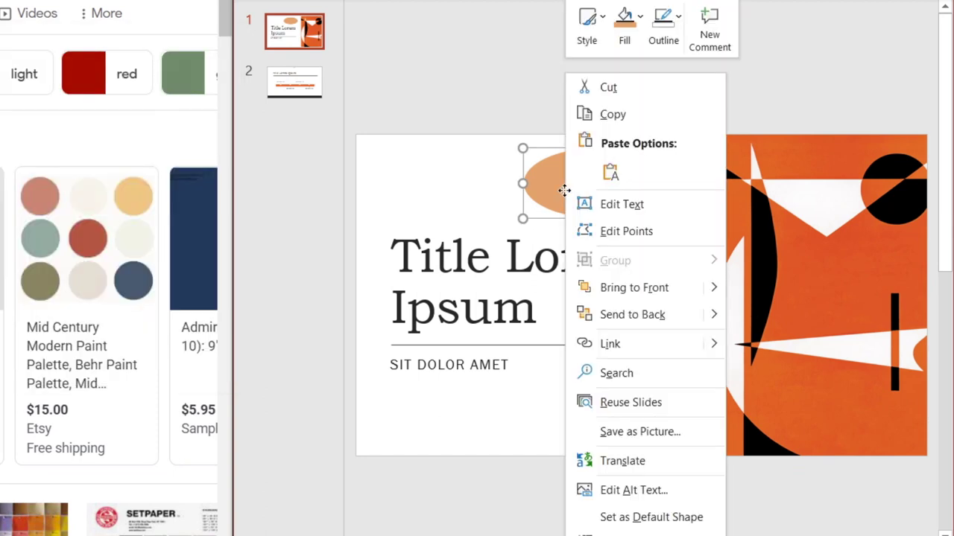
pyautogui.click(640, 24)
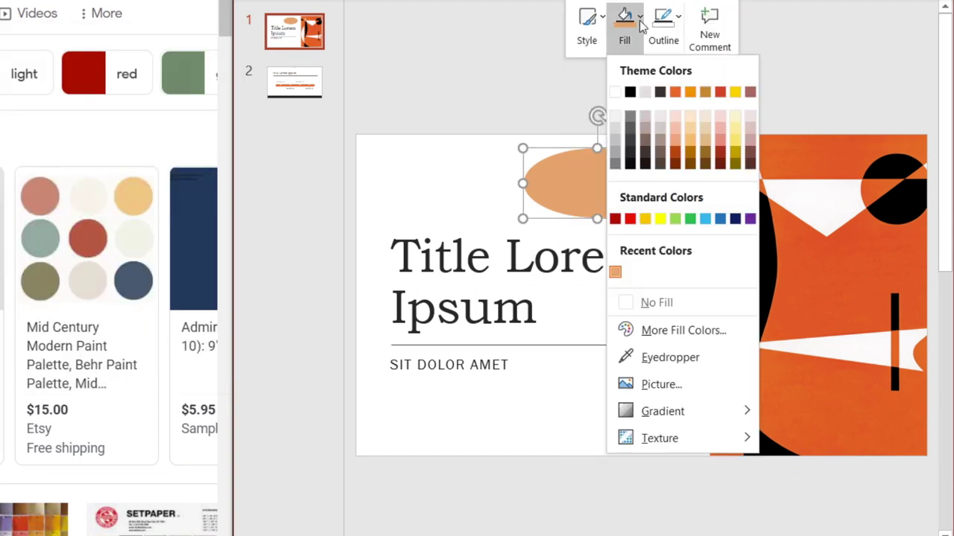
pyautogui.click(669, 333)
pyautogui.moveTo(620, 439); pyautogui.dragTo(669, 438)
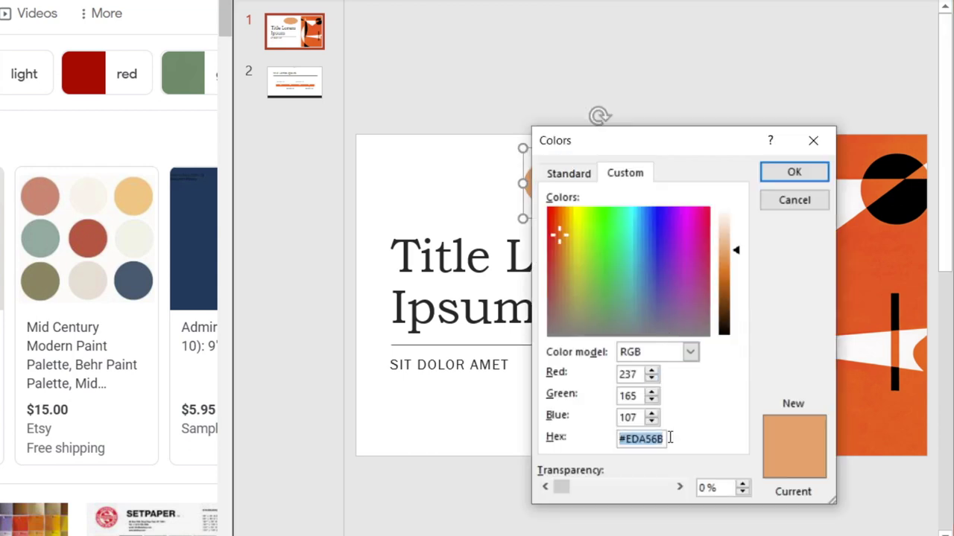
pyautogui.rightClick(668, 439)
pyautogui.click(696, 489)
pyautogui.click(780, 172)
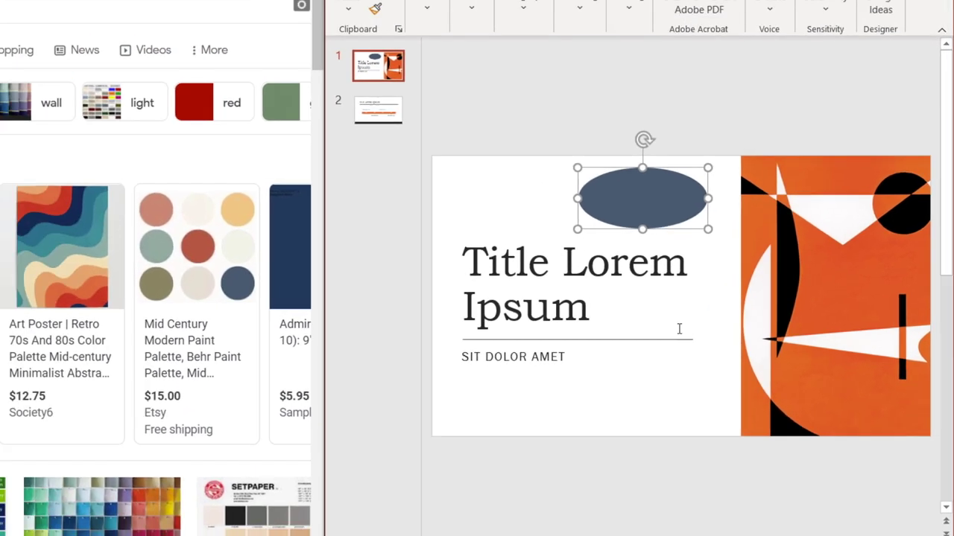
pyautogui.click(616, 382)
# - Sample the red filter swatch in the Google image results with Color Picker and select a slightly brighter shade of it
pyautogui.press('shift+super+c')
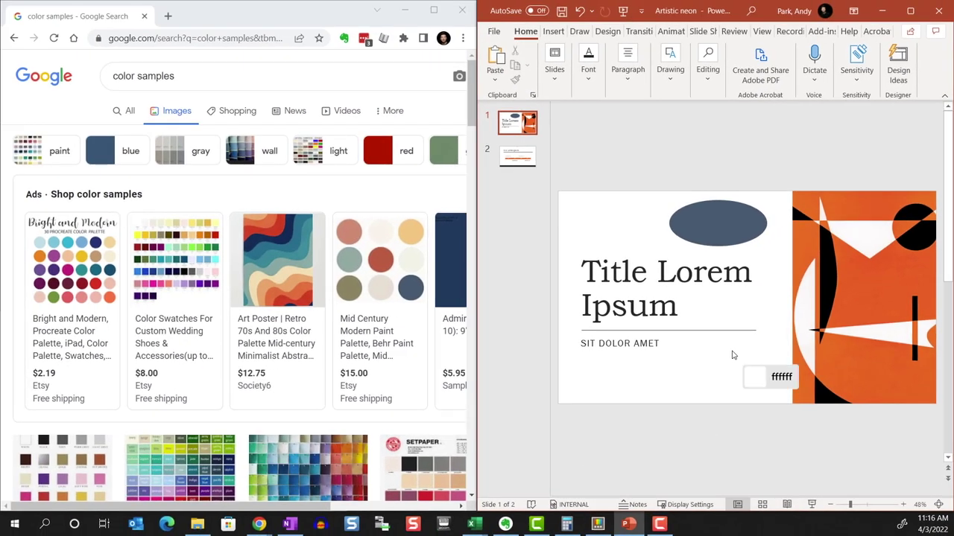
pyautogui.click(372, 151)
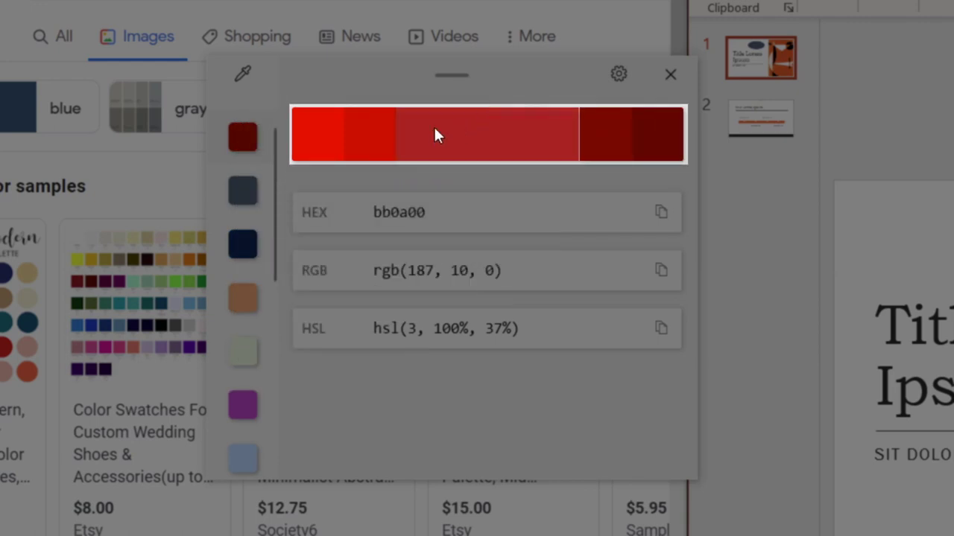
pyautogui.click(385, 141)
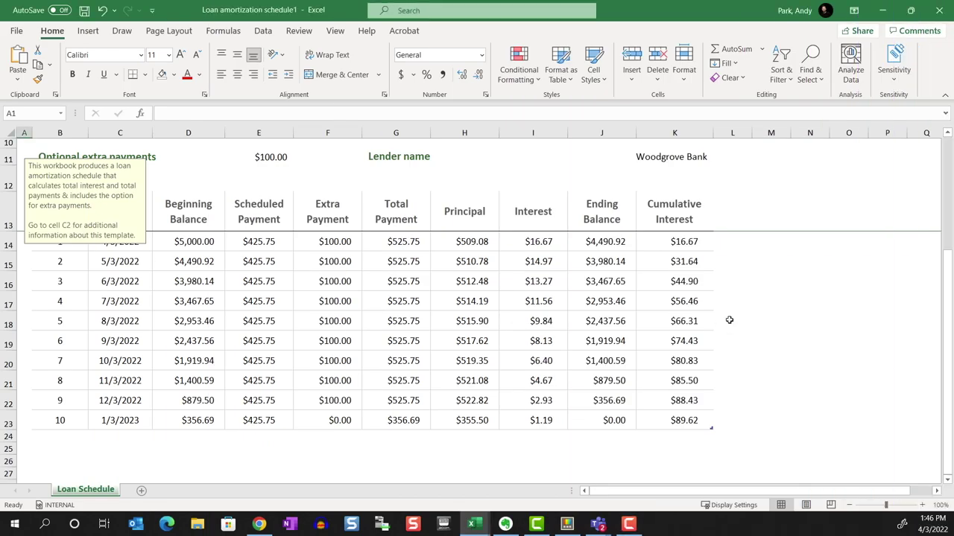
# - Spotlight the mouse pointer over the Excel loan schedule with Find My Mouse
pyautogui.press('ctrl')
pyautogui.press('ctrl')
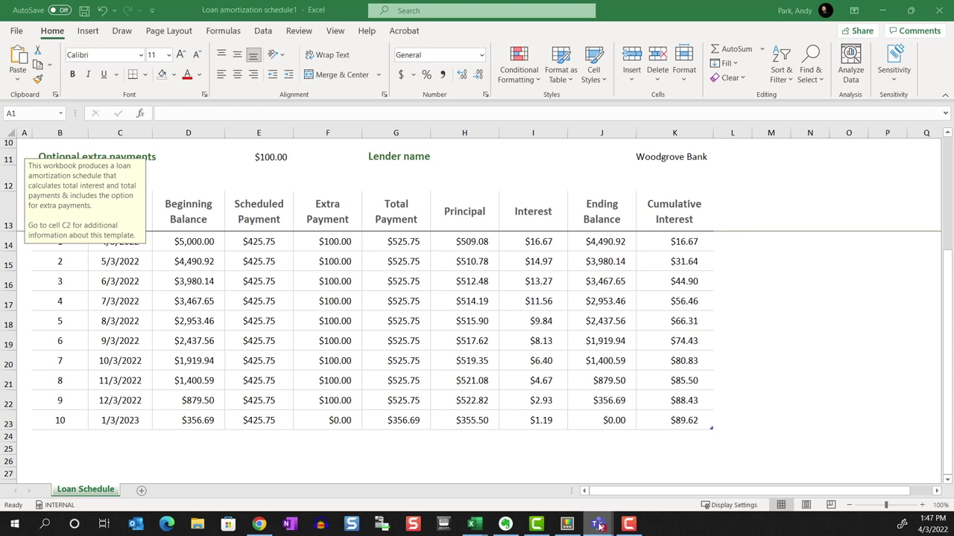
# - Switch to the Microsoft Teams meeting window and share the first screen
pyautogui.moveTo(598, 525)
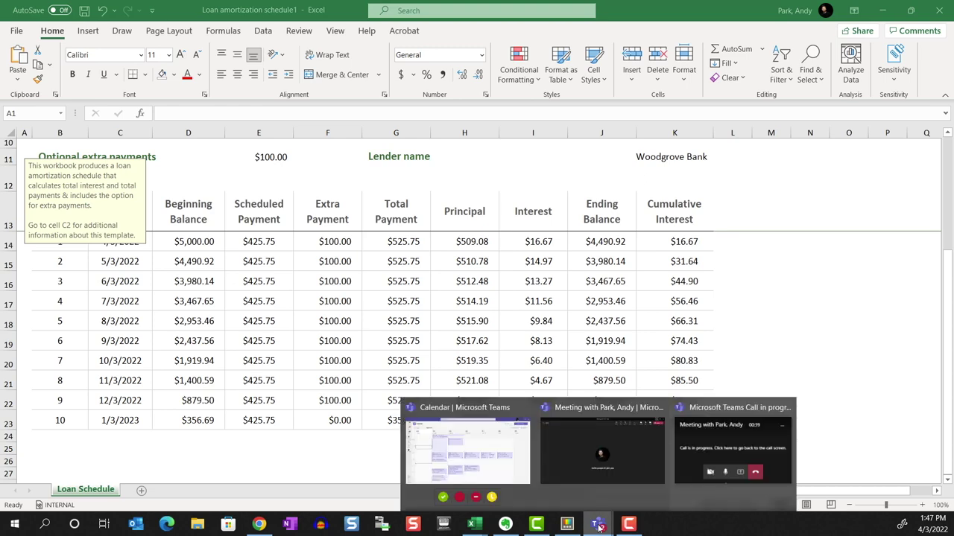
pyautogui.click(590, 453)
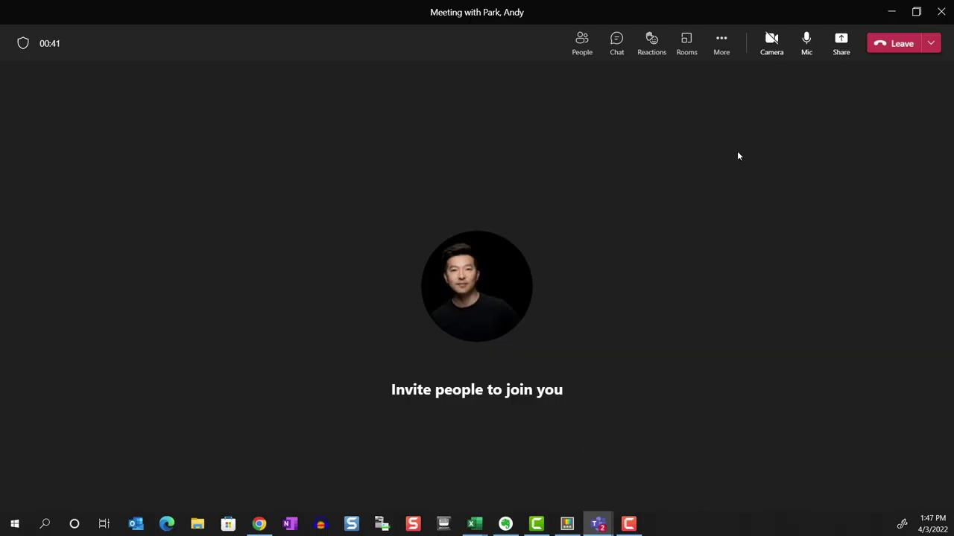
pyautogui.click(841, 46)
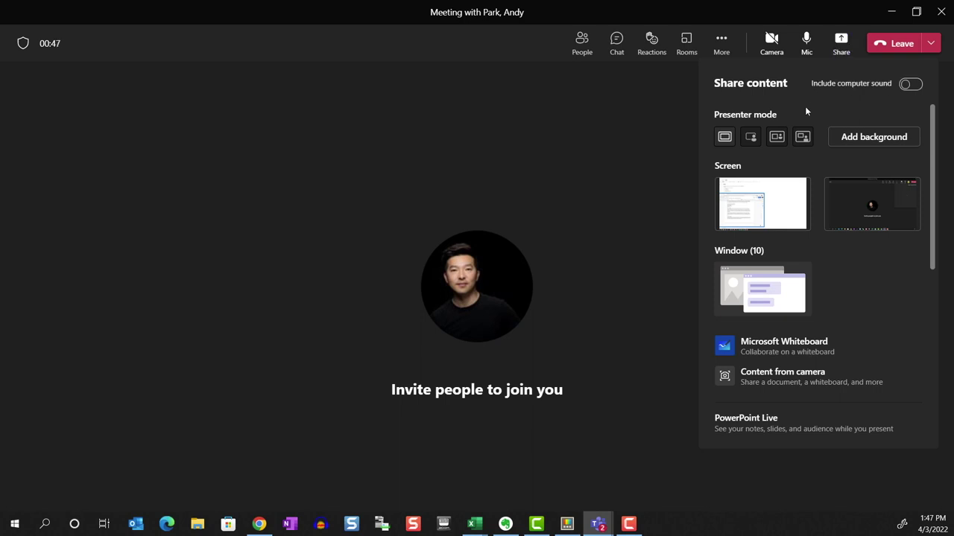
pyautogui.click(753, 204)
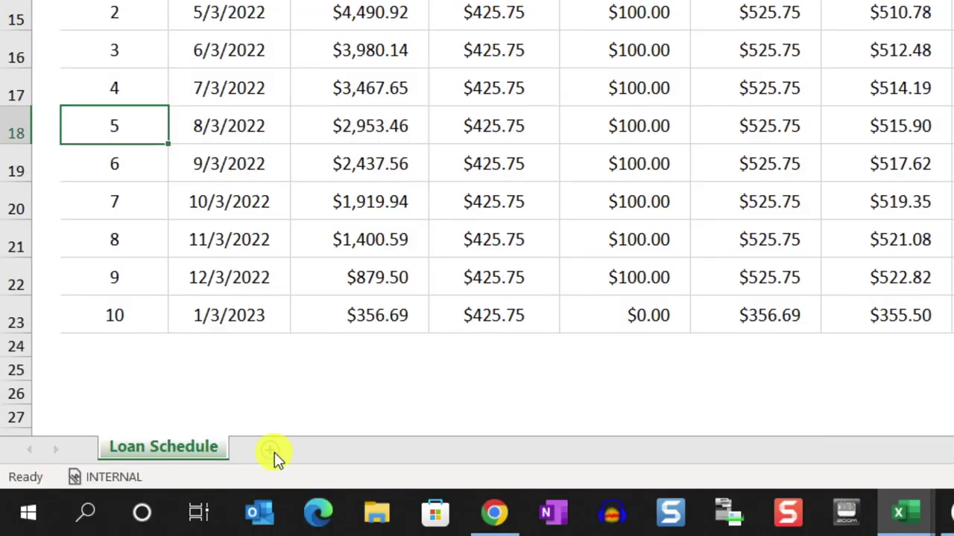
# - Add a new sheet after Loan Schedule in the Excel workbook and rename it "test"
pyautogui.click(271, 450)
pyautogui.rightClick(274, 453)
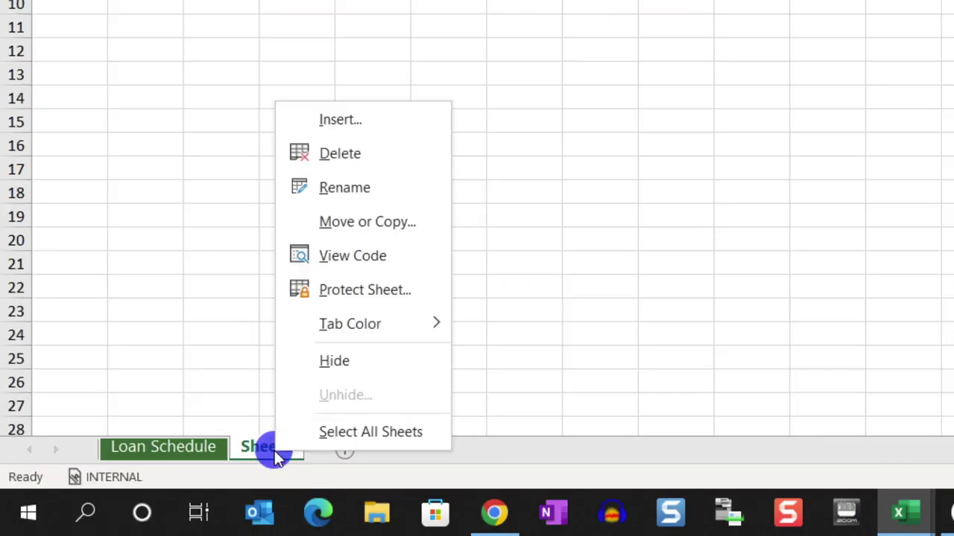
pyautogui.click(348, 193)
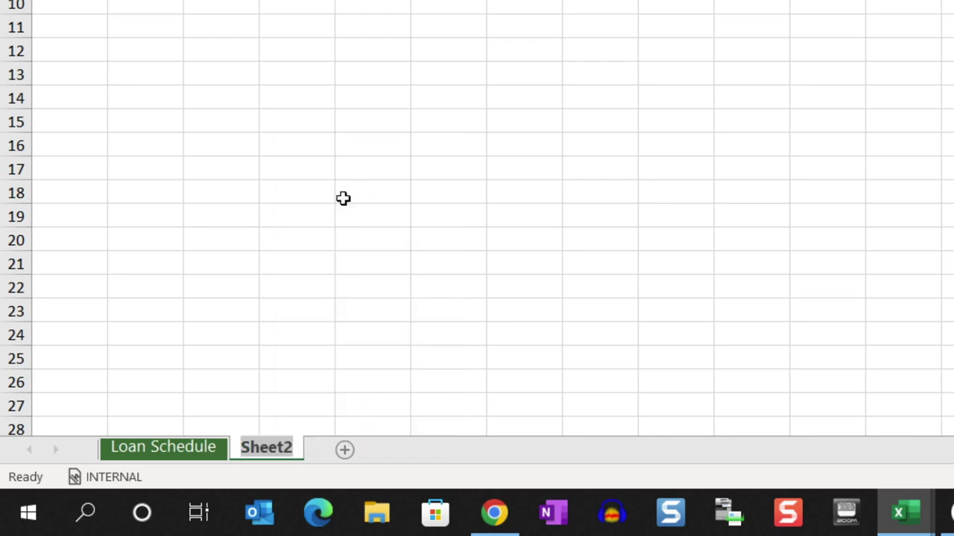
pyautogui.write('test')
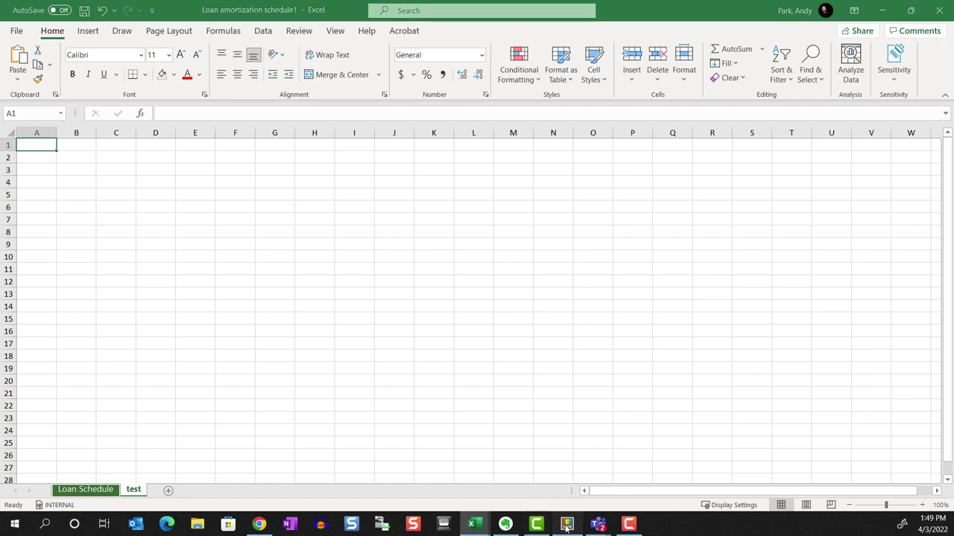
# - Switch to PowerToys Settings, review the Mouse Highlighter options in Mouse utilities and collapse their Appearance & behavior section
pyautogui.click(567, 524)
pyautogui.scroll(-5, 564, 393)
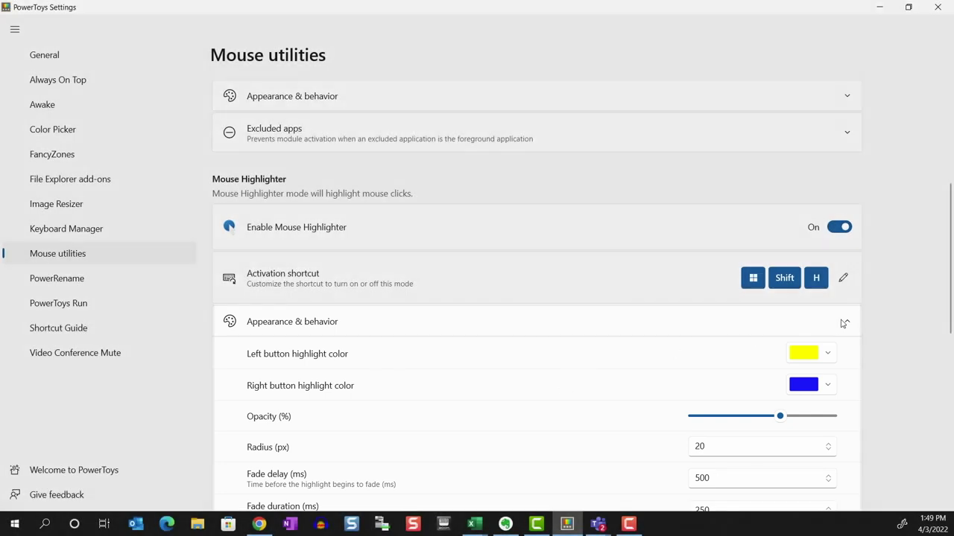
pyautogui.click(846, 320)
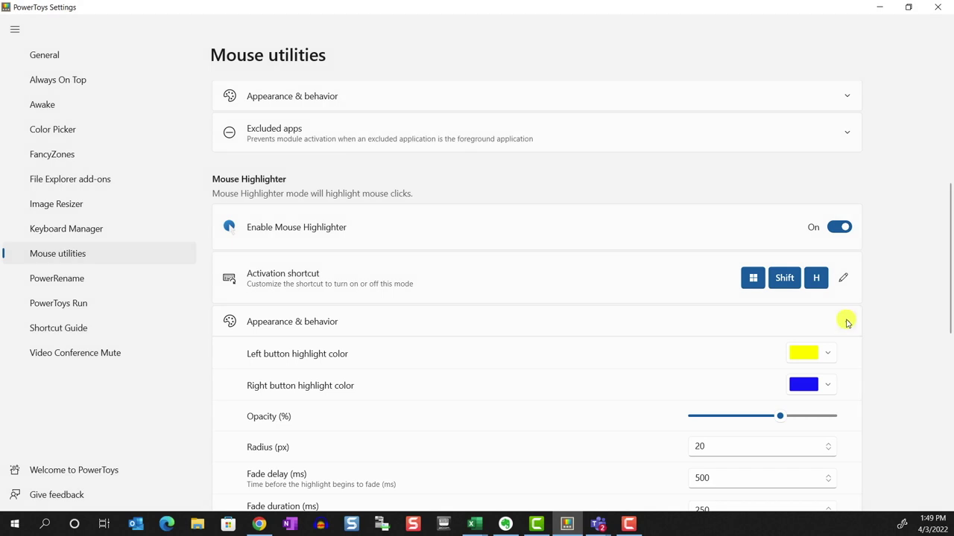
# - Turn on Mouse Pointer Crosshairs on screen and examine their color picker and remaining appearance settings
pyautogui.scroll(-2, 846, 322)
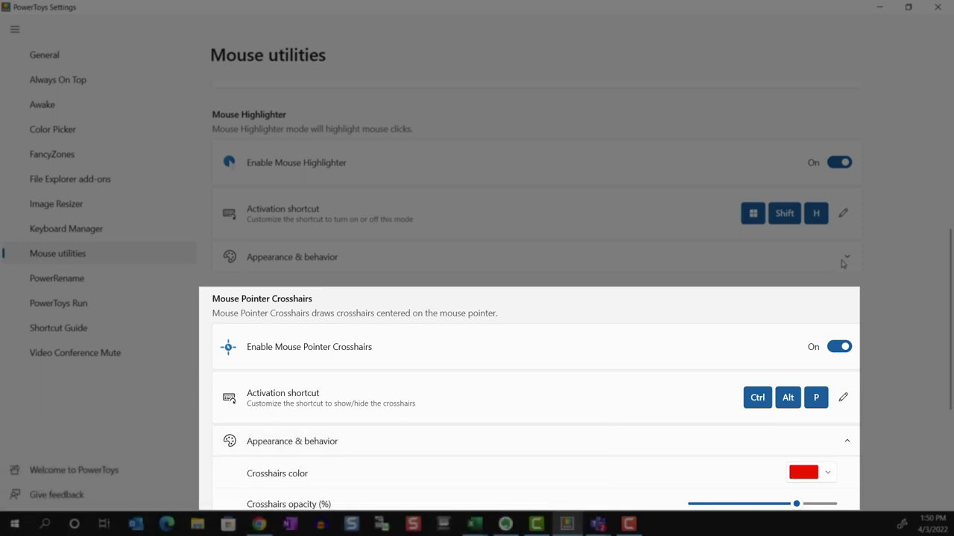
pyautogui.hotkey('ctrl', 'alt', 'p')
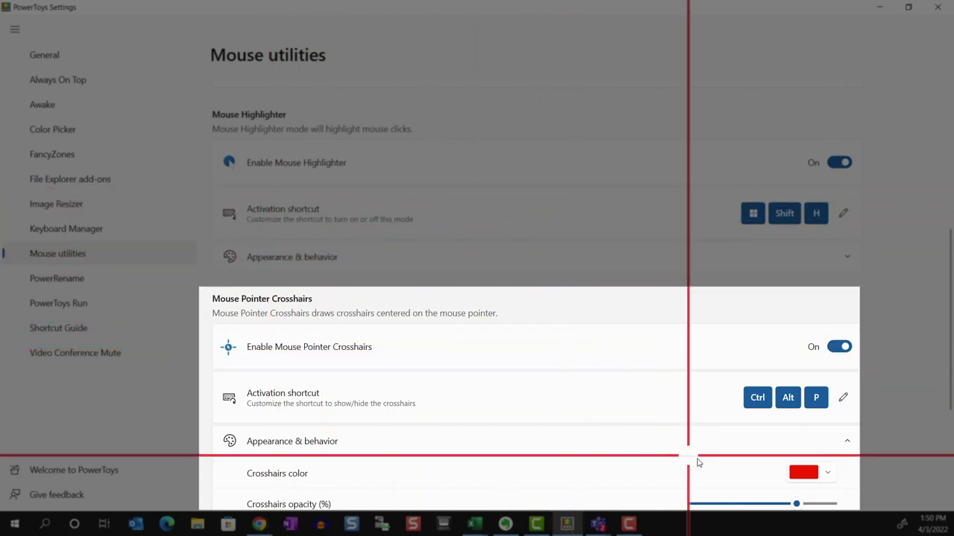
pyautogui.click(828, 474)
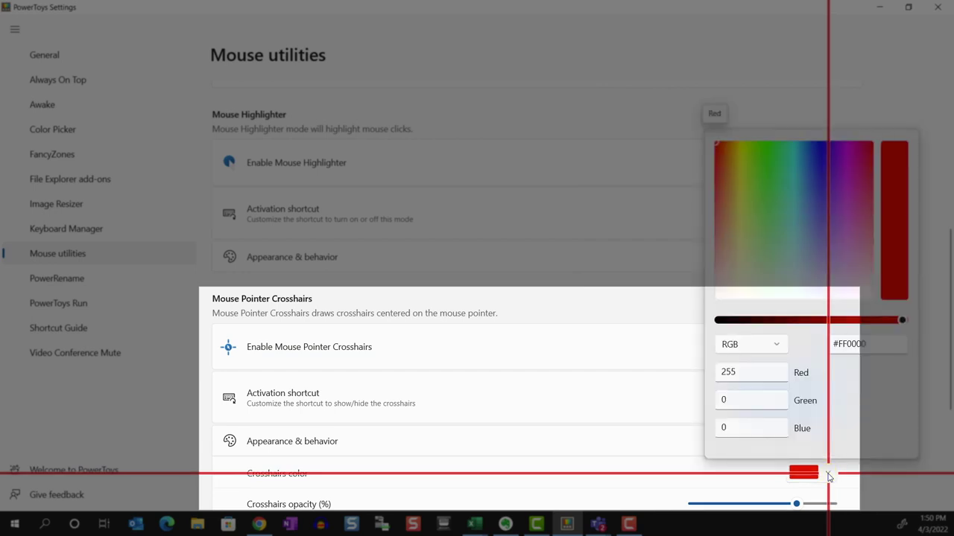
pyautogui.click(828, 474)
pyautogui.scroll(-3, 826, 469)
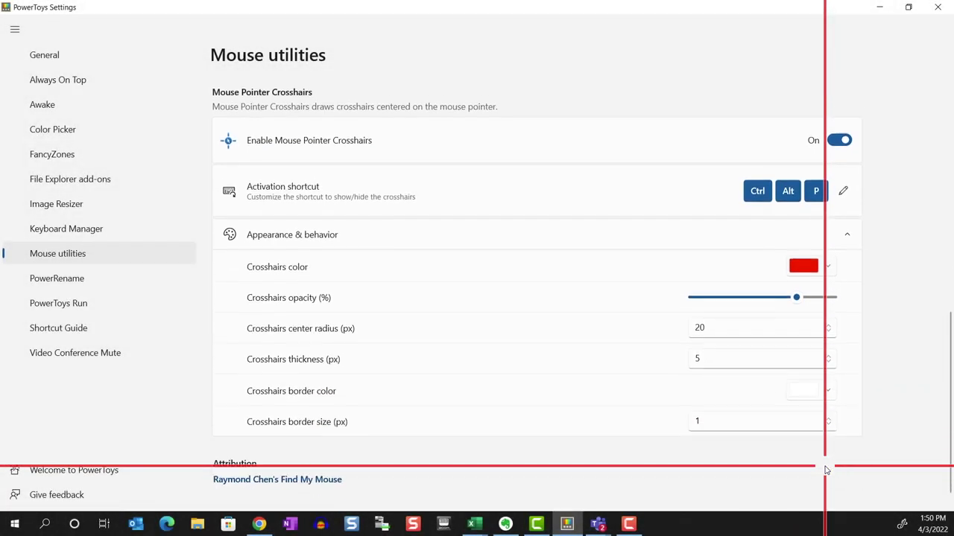